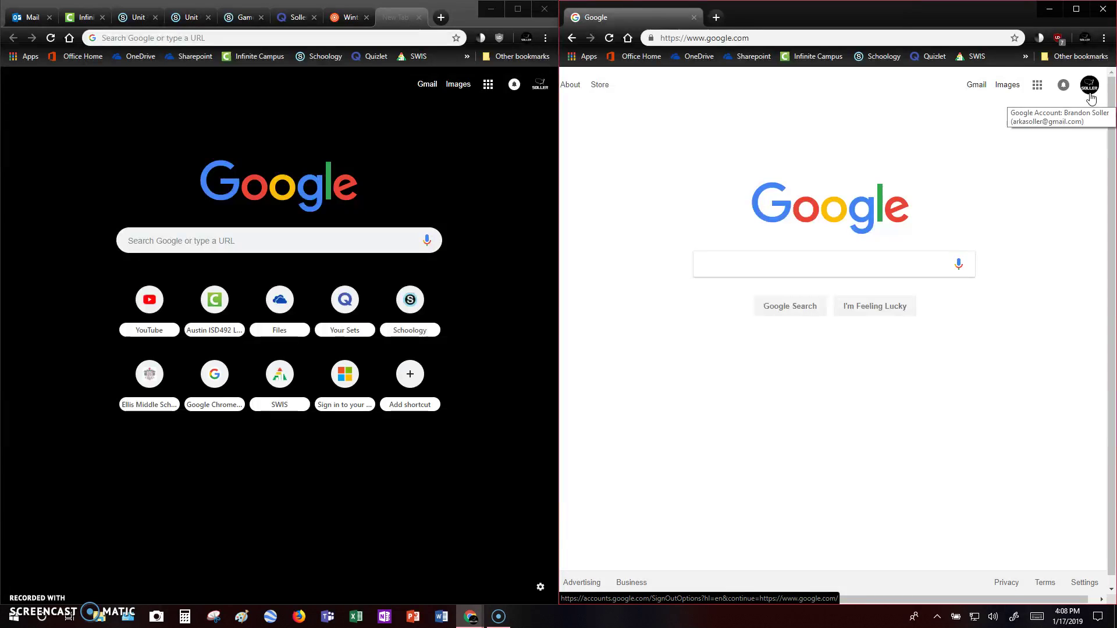
- Open Google Drive from the Google apps panel to reach My Drive
click(1037, 88)
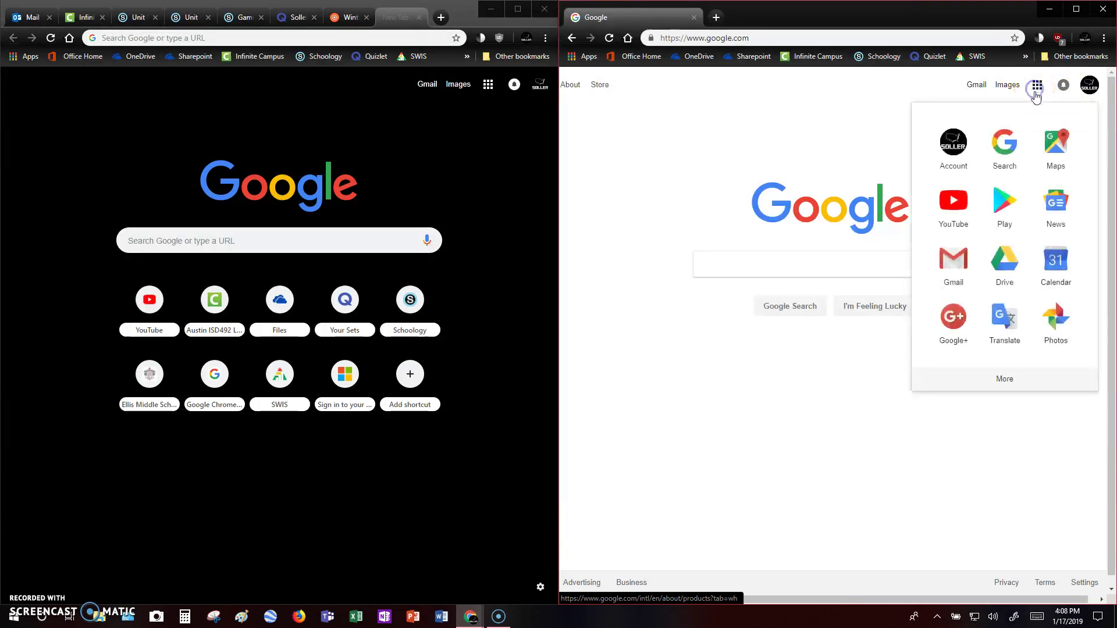
click(1001, 272)
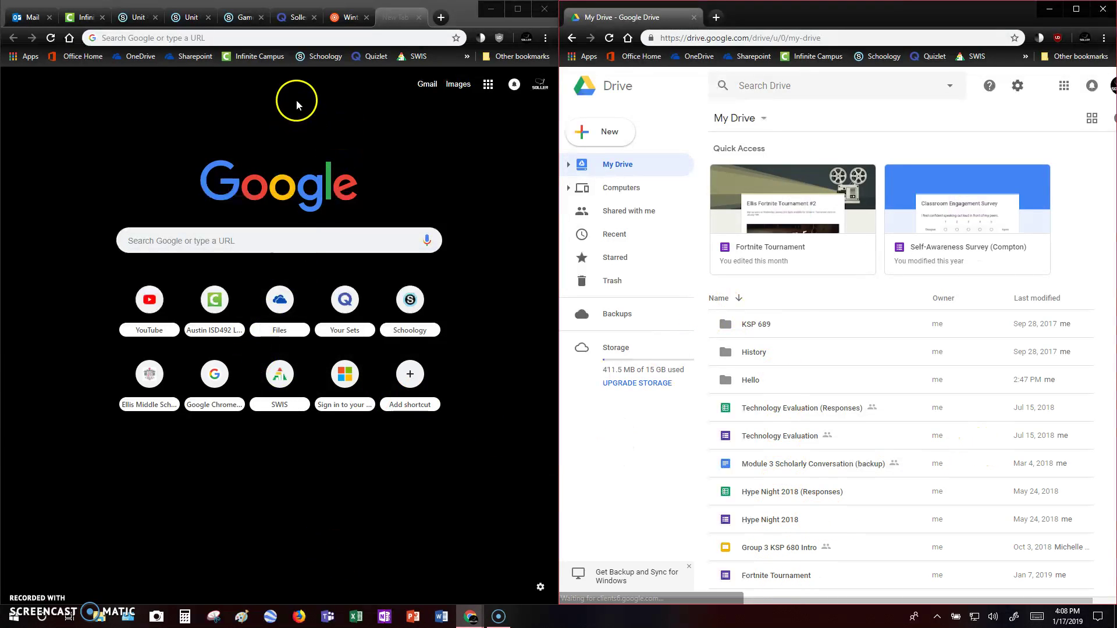
- Search the web for 'austin pubic schools' and open the Austin Public Schools Home site
click(349, 37)
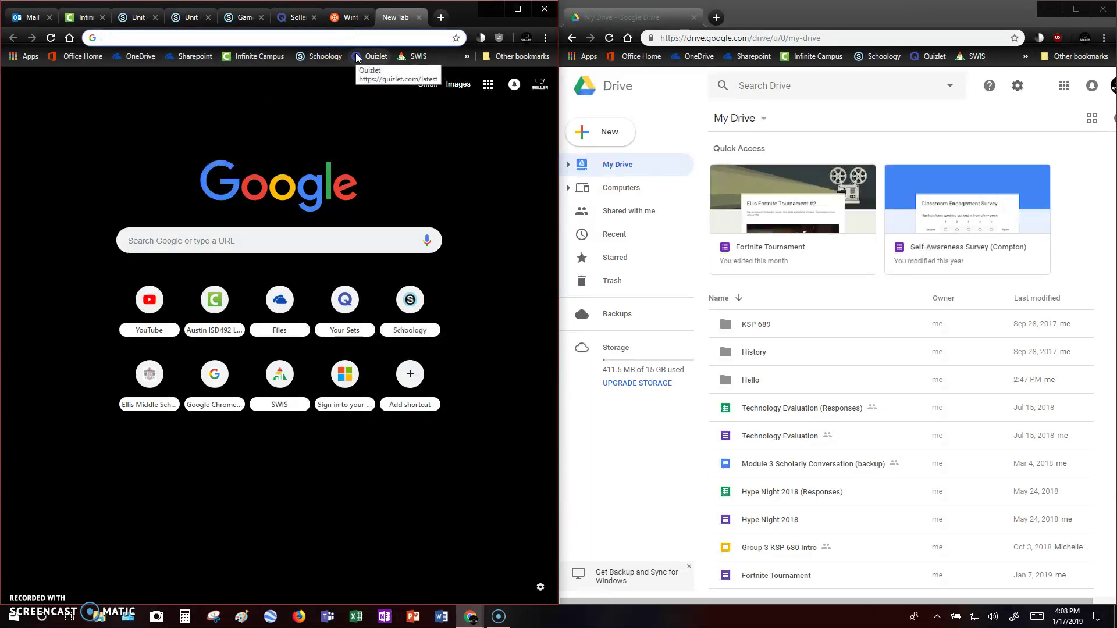
text(austin pu)
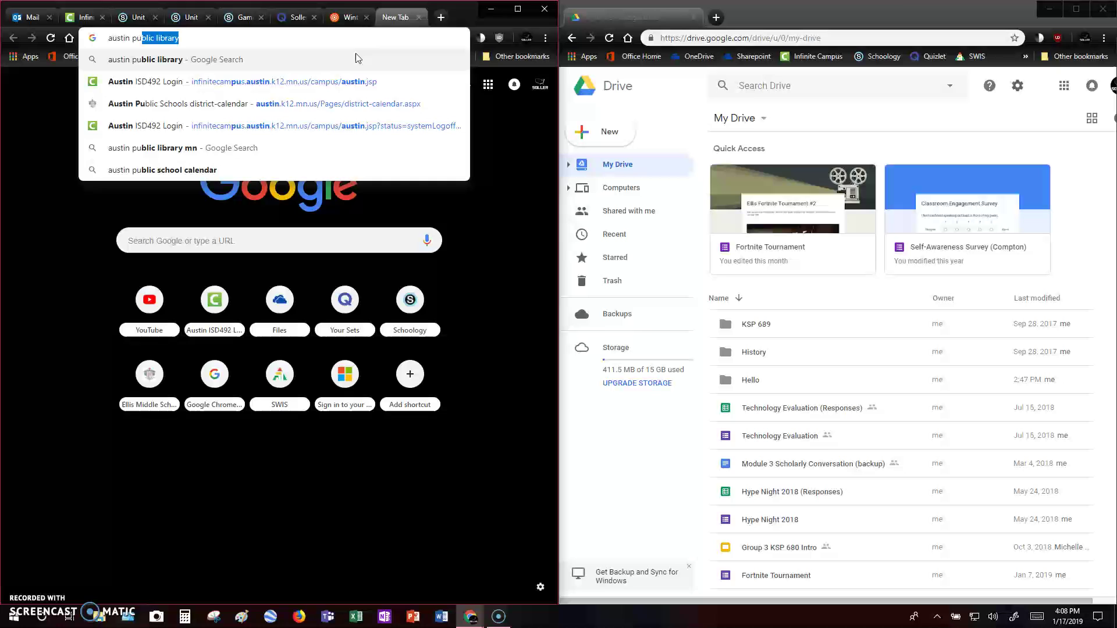
text(bic schoo)
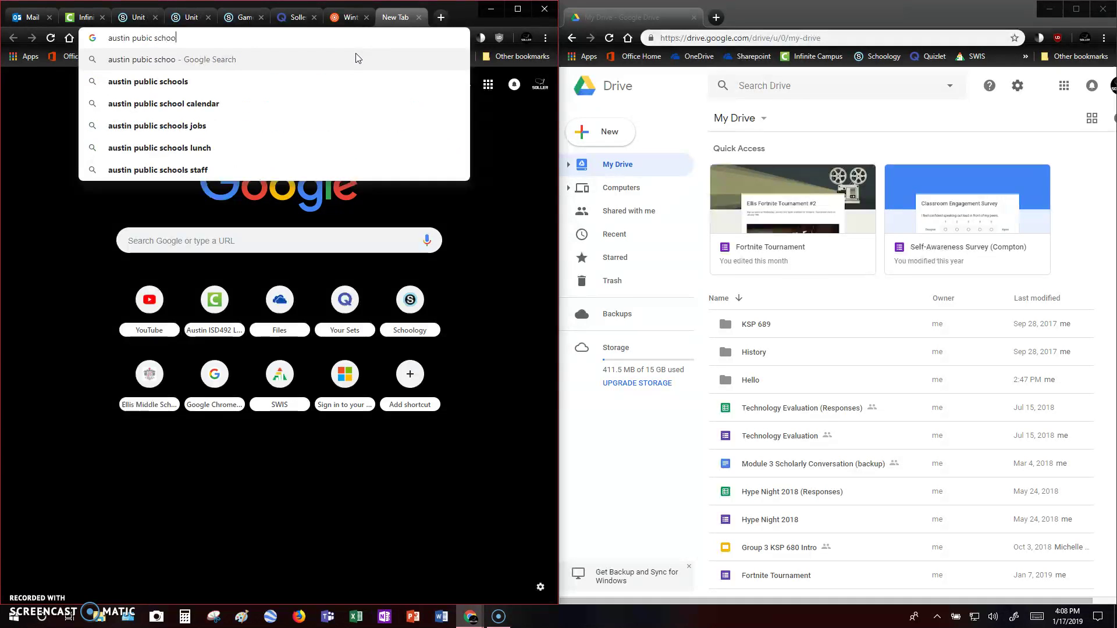
text(ls)
key(Return)
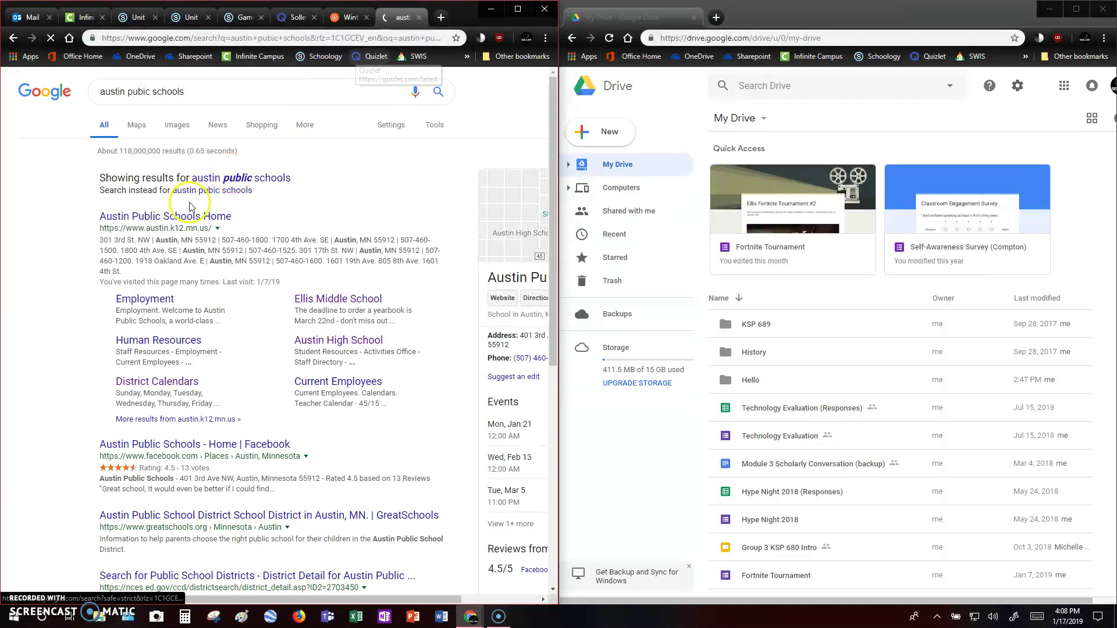
click(201, 218)
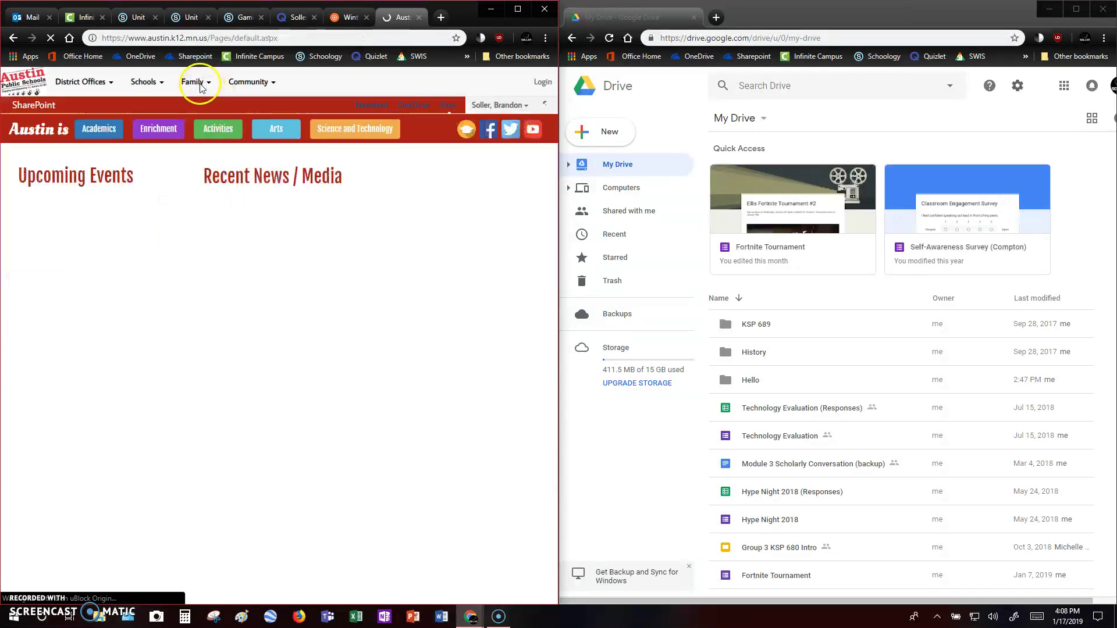
- Open OneDrive through the district's Family > Office 365 link, then close the Office 365 home page
mouse_move(200, 86)
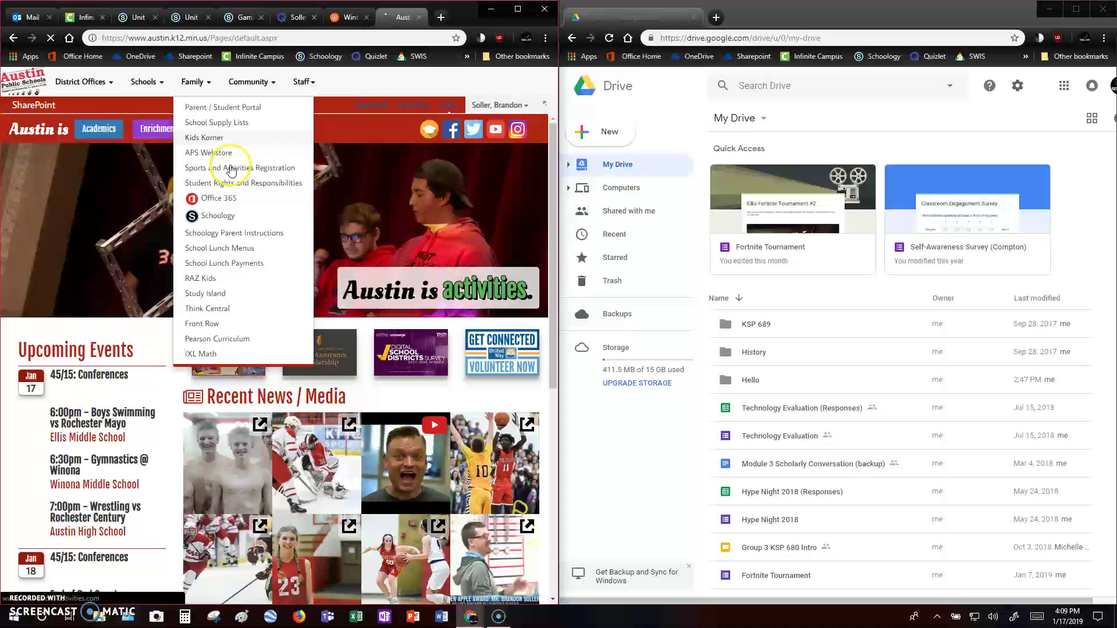
click(226, 192)
click(221, 201)
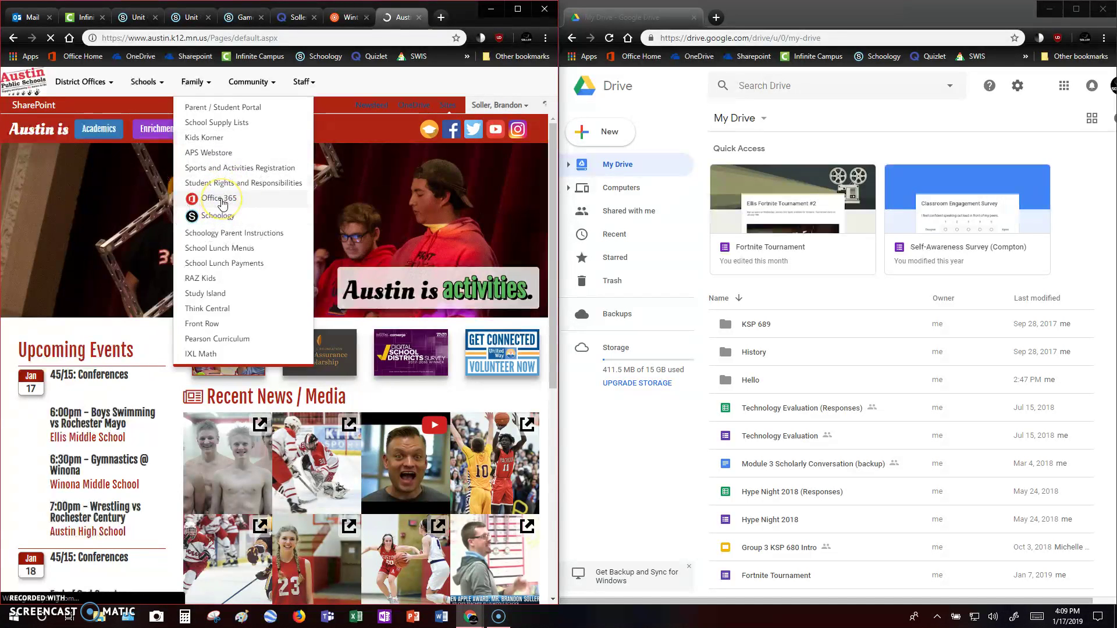
click(222, 202)
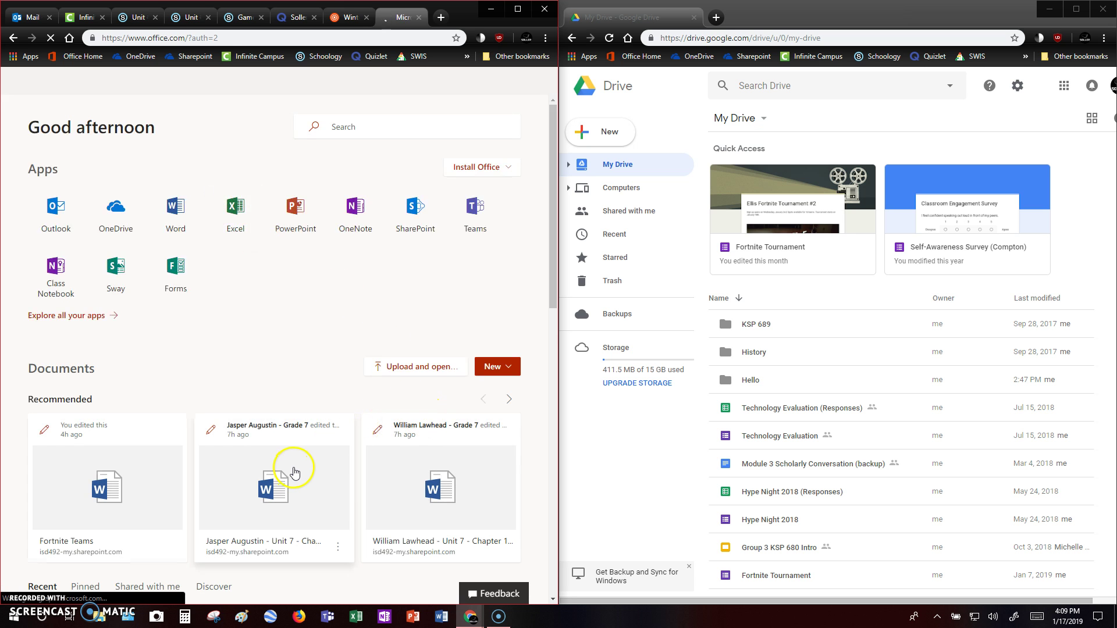
click(119, 211)
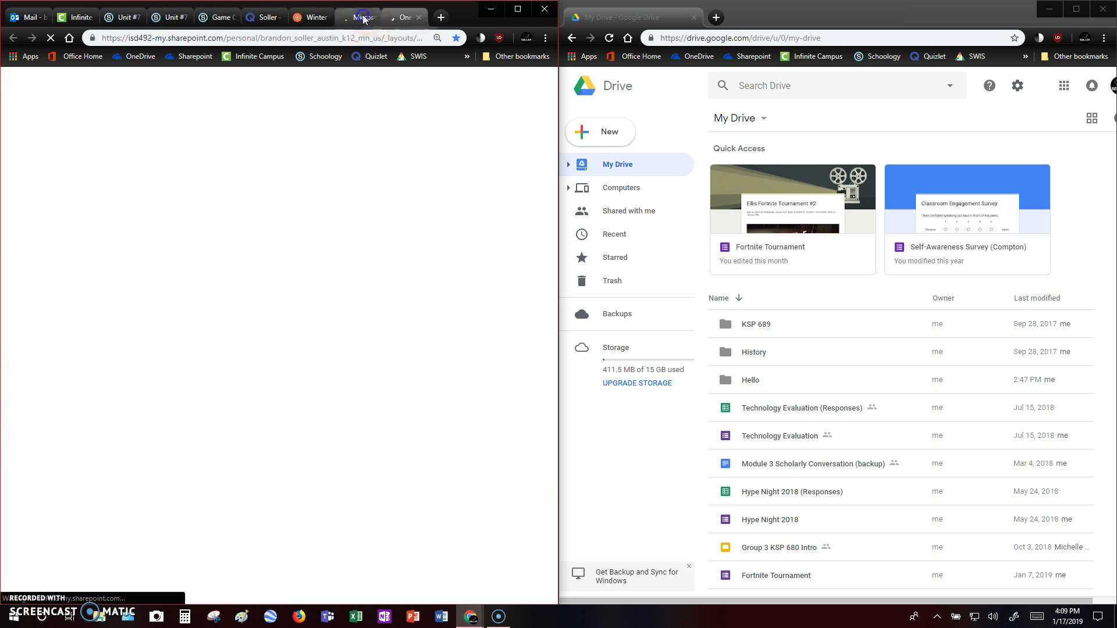
click(363, 18)
click(371, 18)
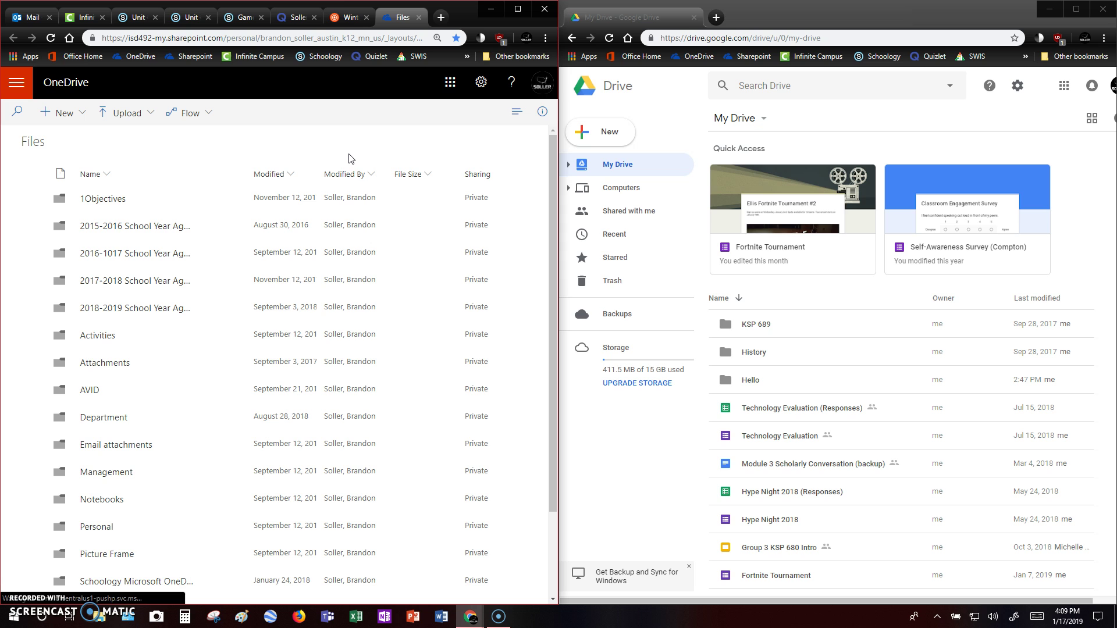
- Open the empty Hello folder from My Drive in Google Drive
click(777, 271)
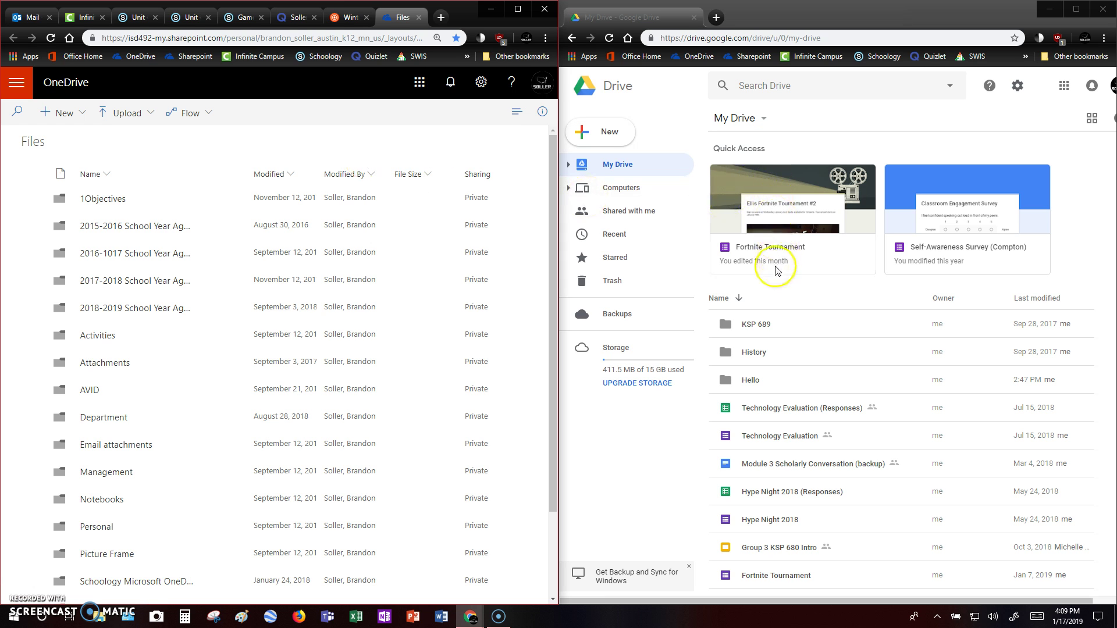
click(611, 133)
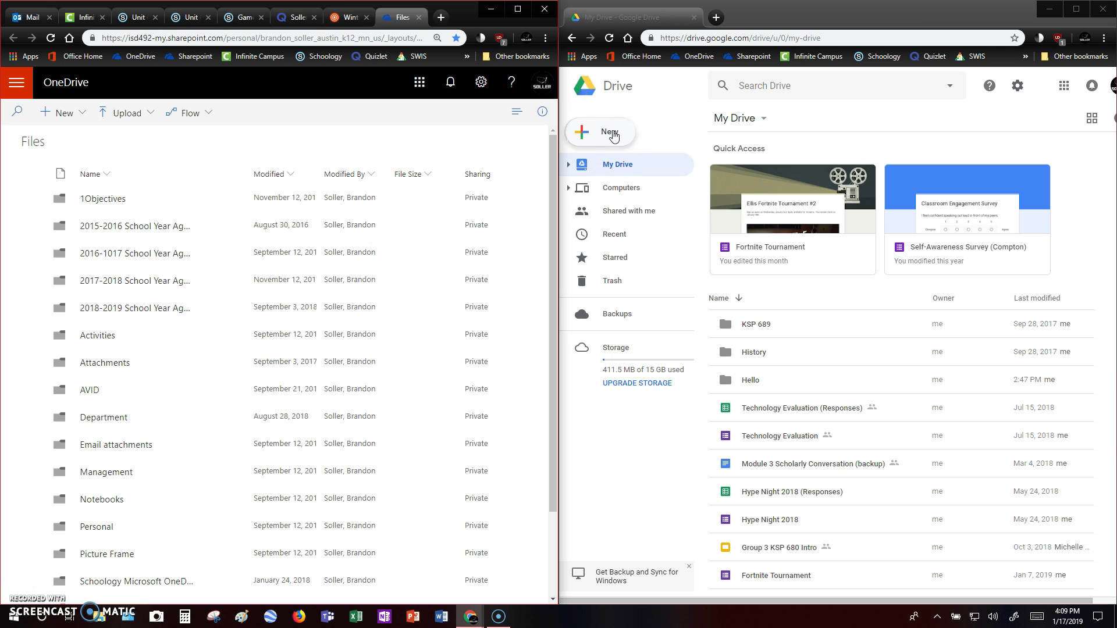
click(614, 163)
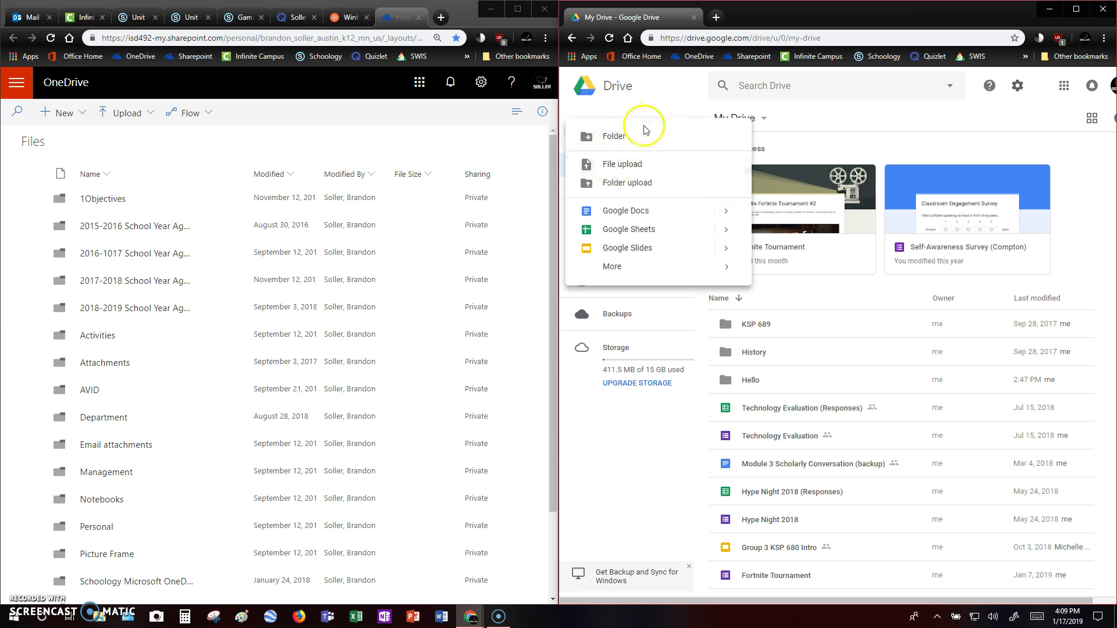
click(682, 77)
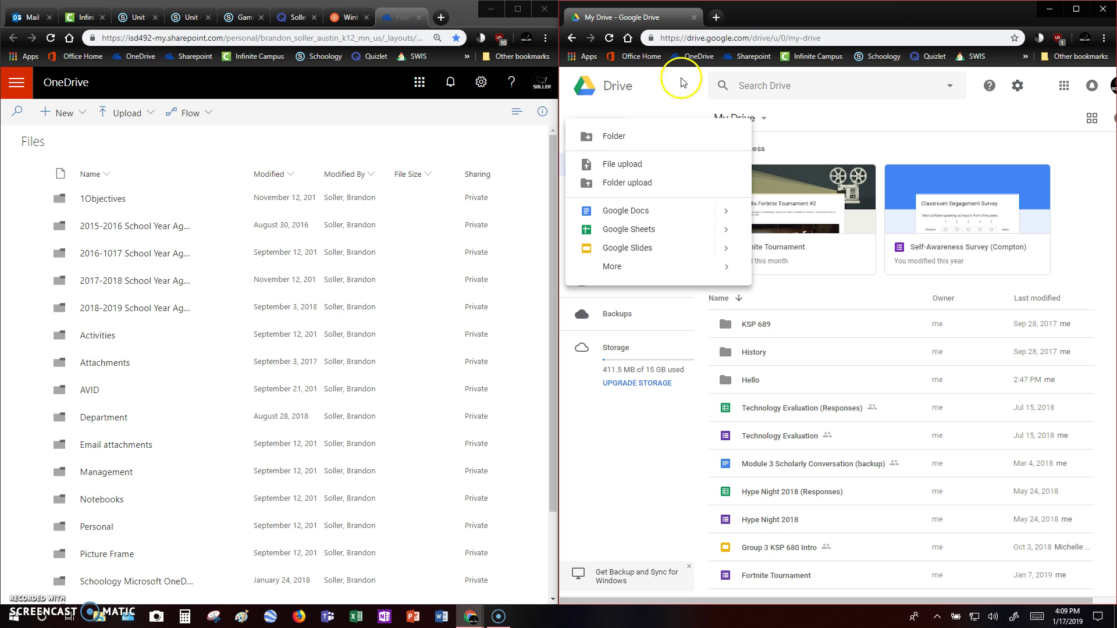
double_click(751, 382)
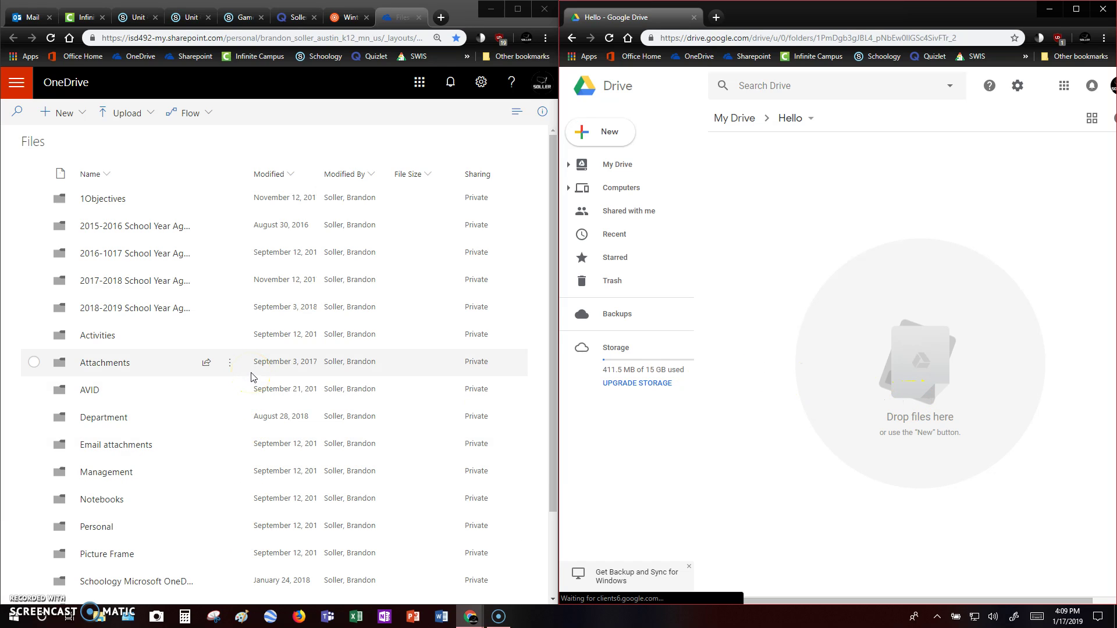
- Navigate in OneDrive into AVID > Focused Notes
click(252, 377)
click(252, 377)
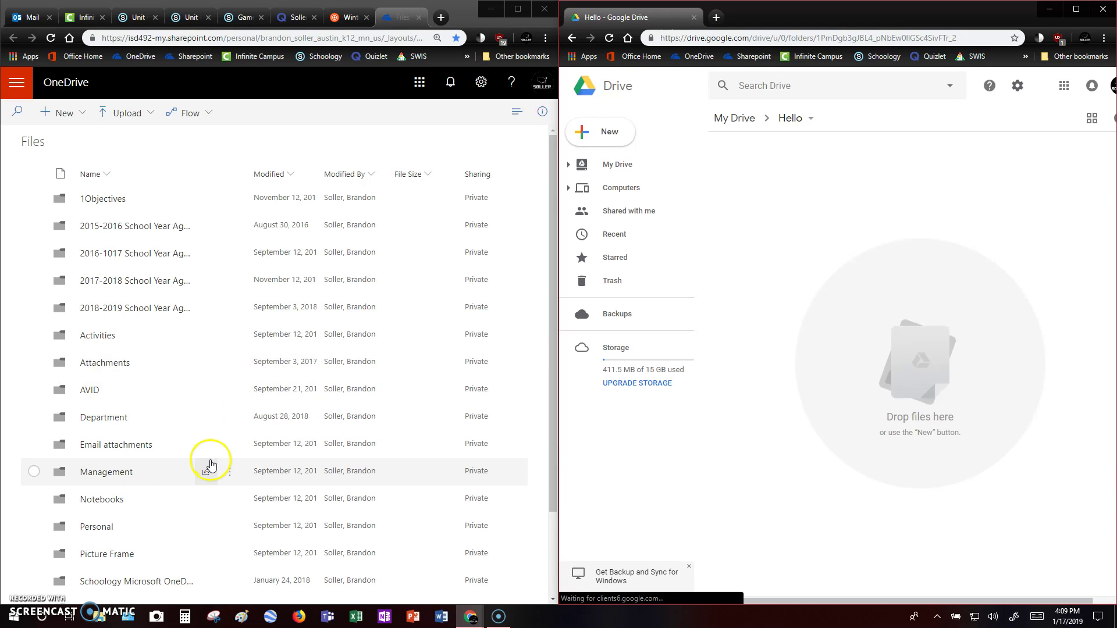
right_click(157, 420)
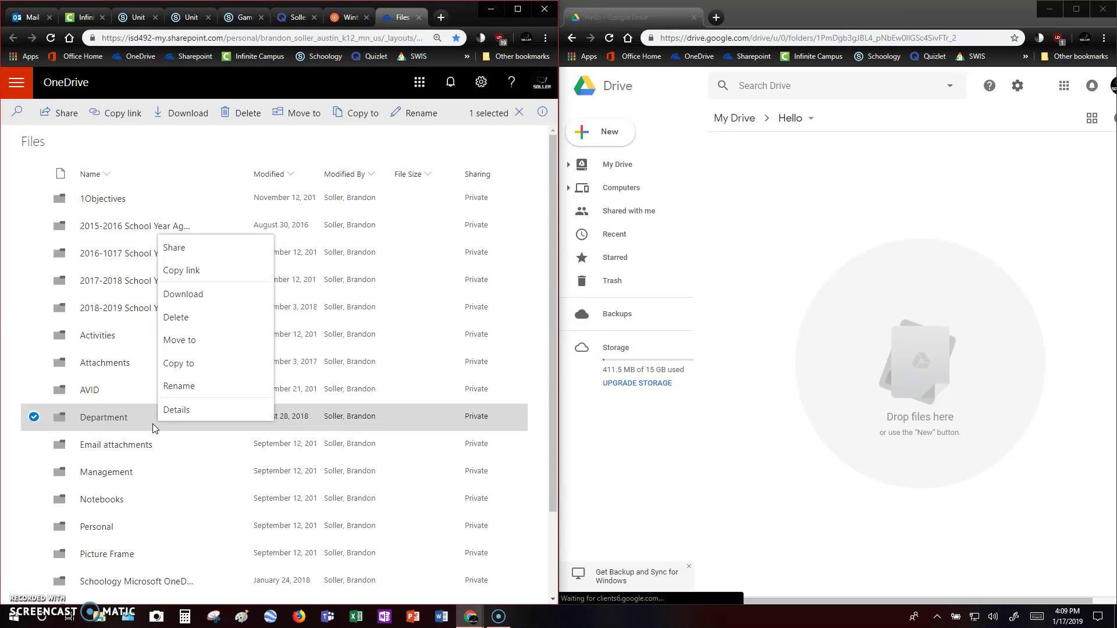
click(143, 150)
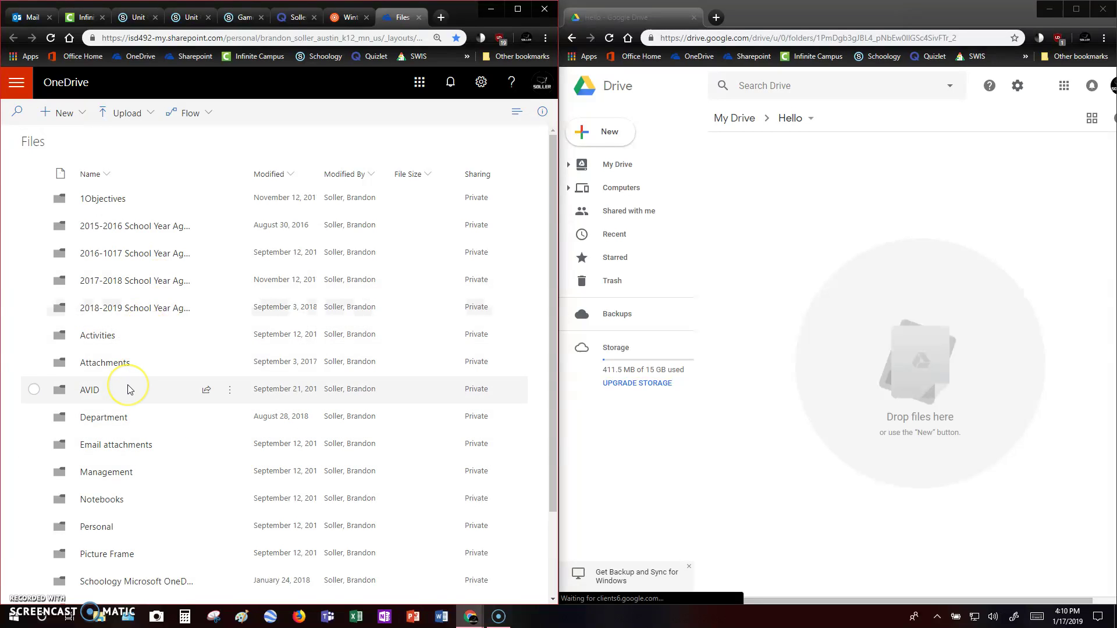
click(91, 389)
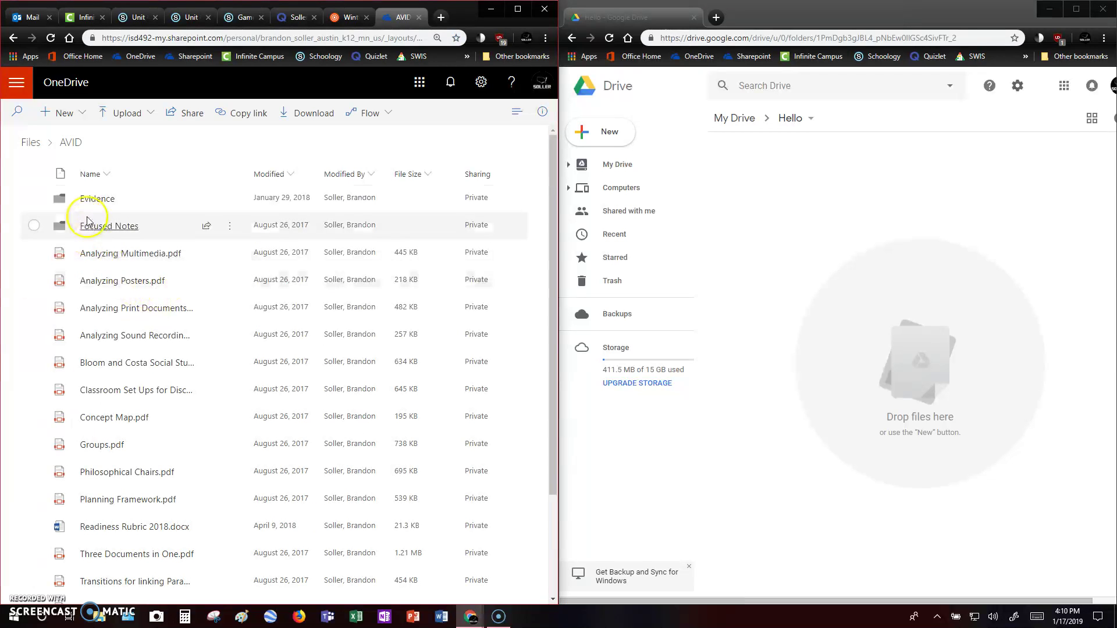
click(89, 235)
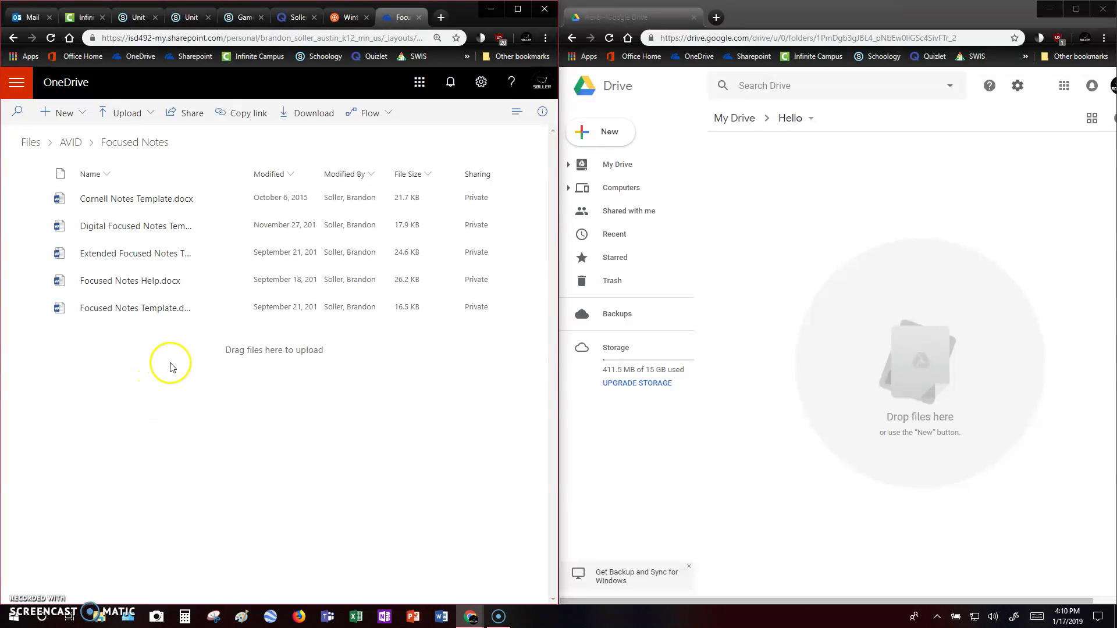
- Download the five Focused Notes files together as a zip and open it
drag(170, 362, 139, 200)
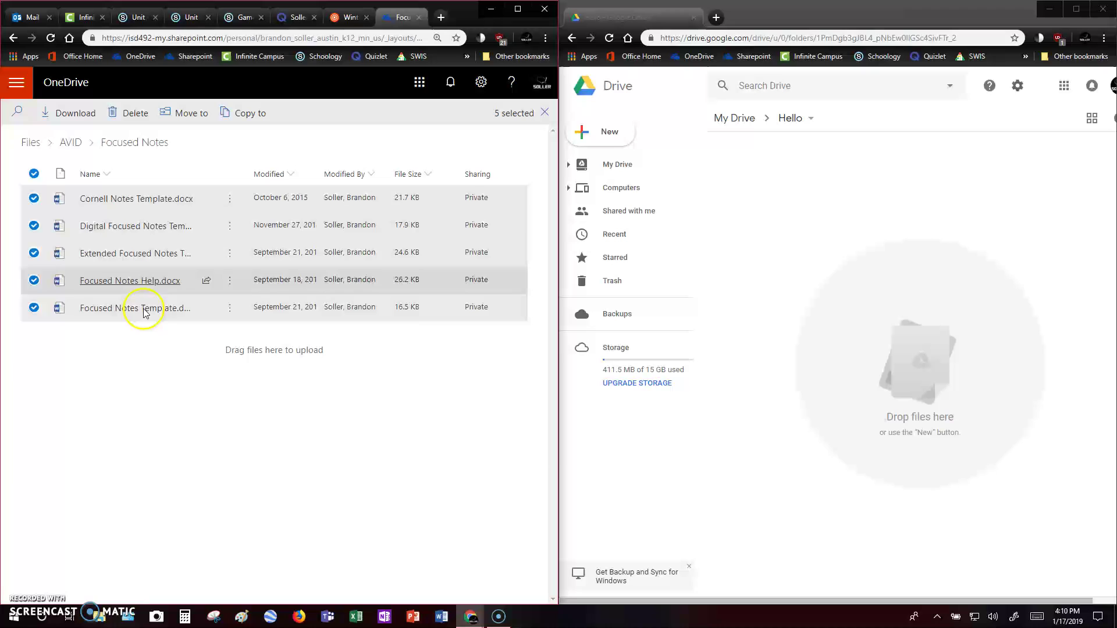
click(229, 257)
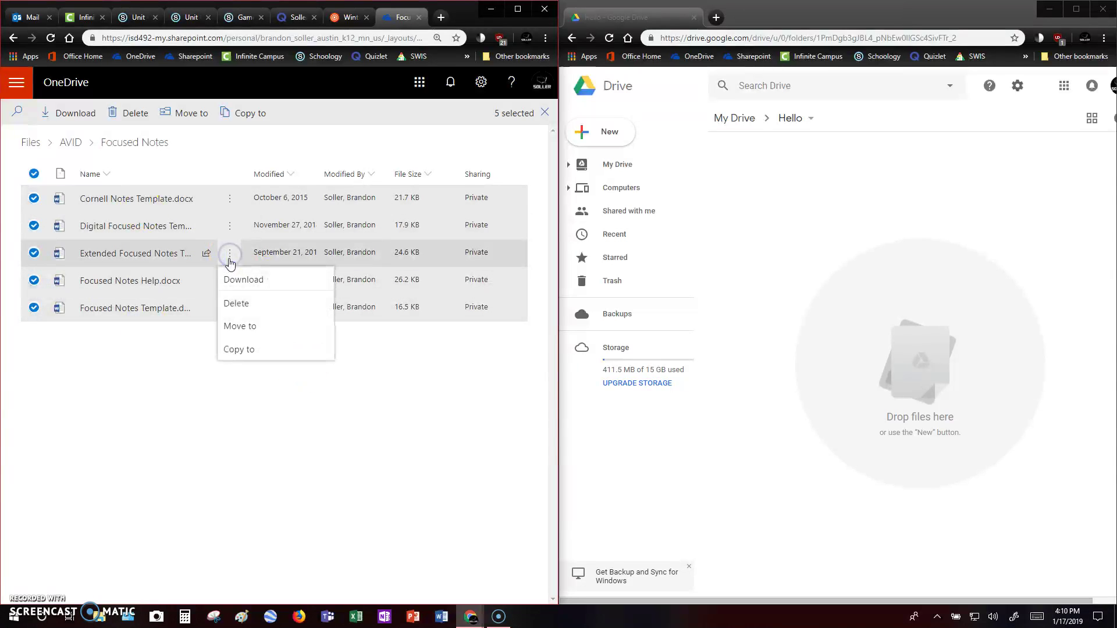
click(242, 287)
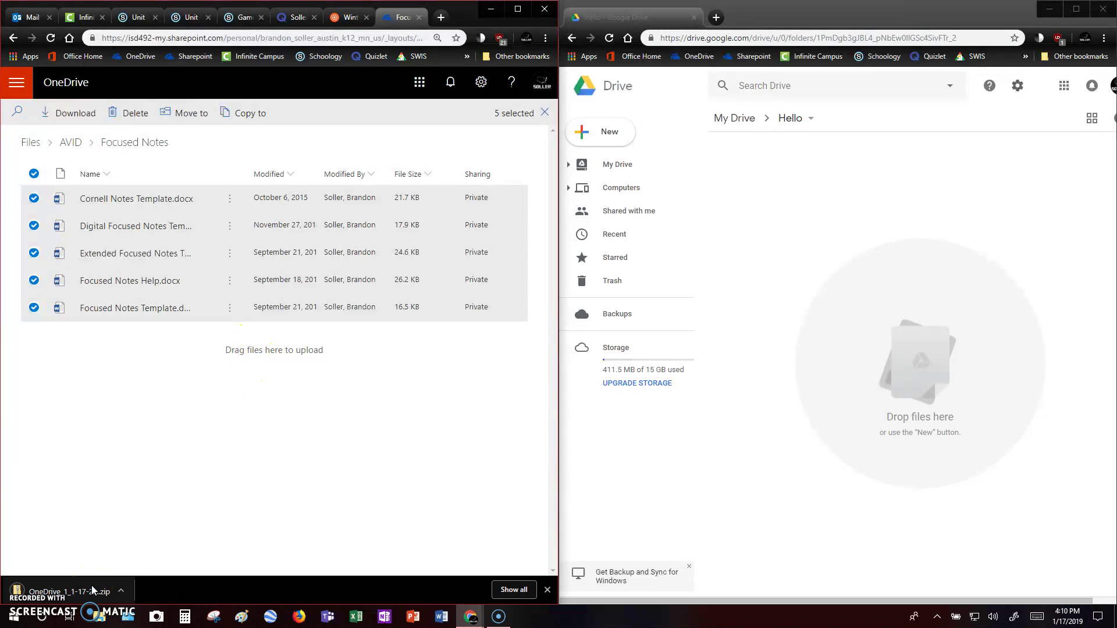
click(92, 587)
- Back in AVID, download the entire Focused Notes folder as a zip and open it
click(110, 142)
click(71, 142)
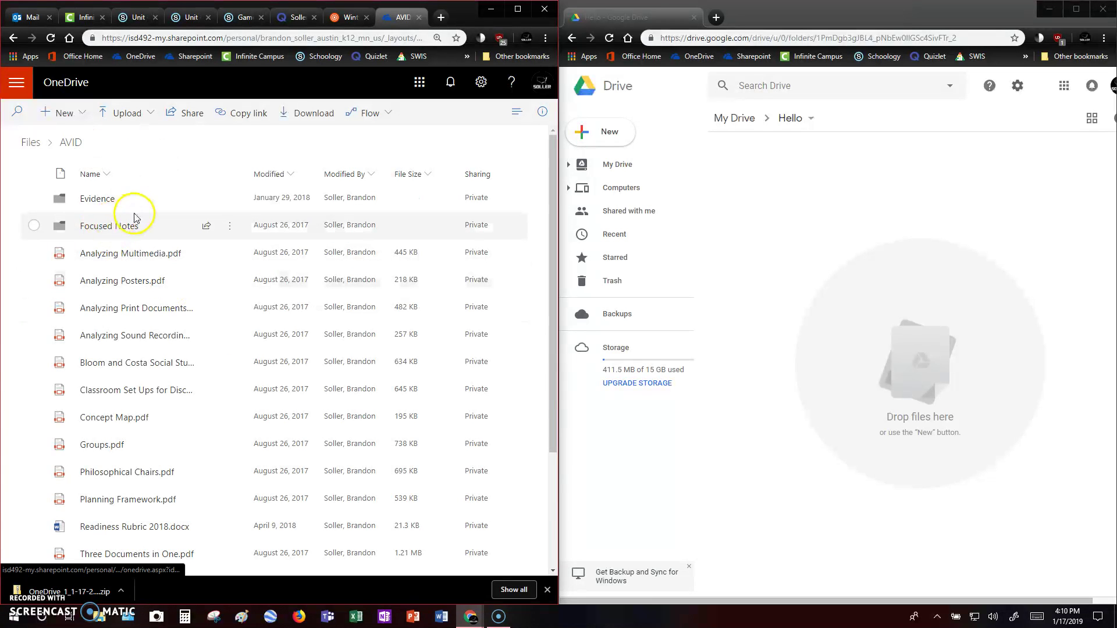
click(231, 228)
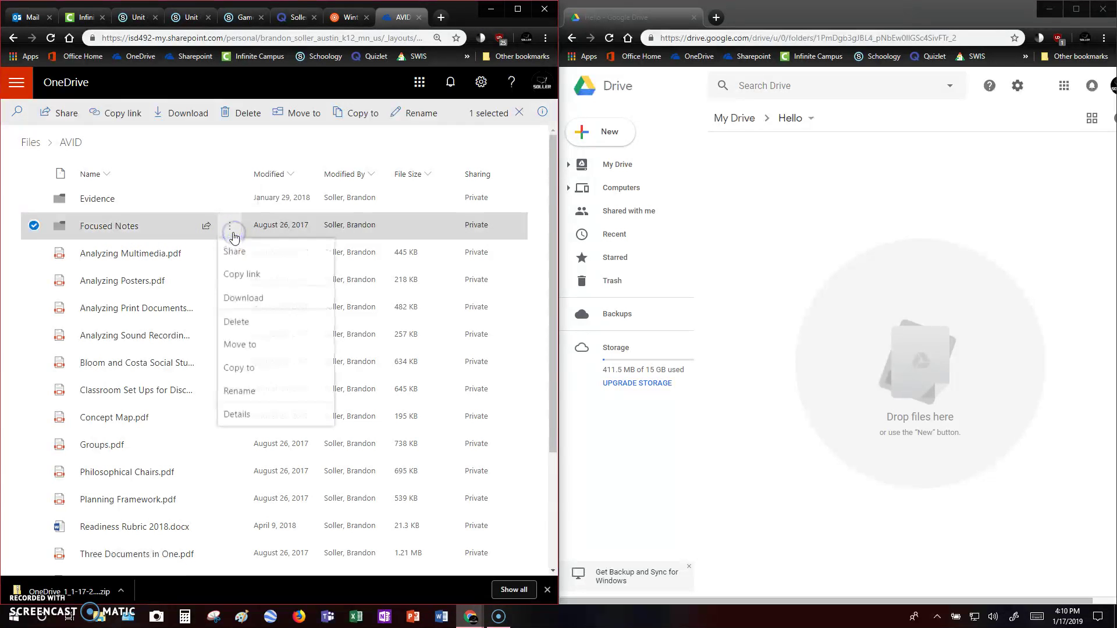
click(257, 300)
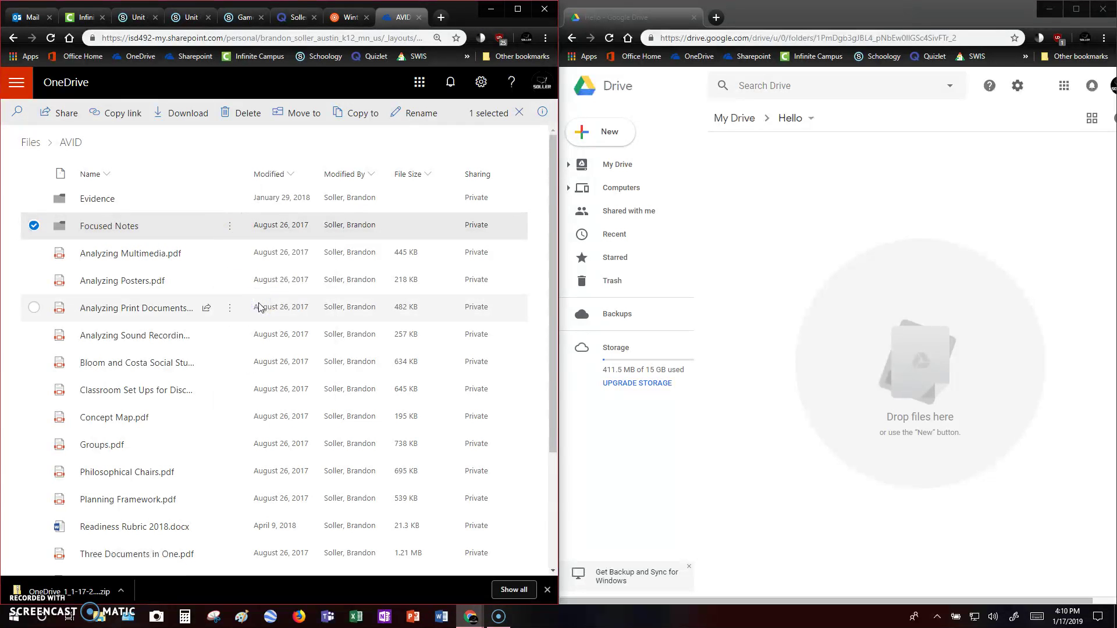
click(70, 599)
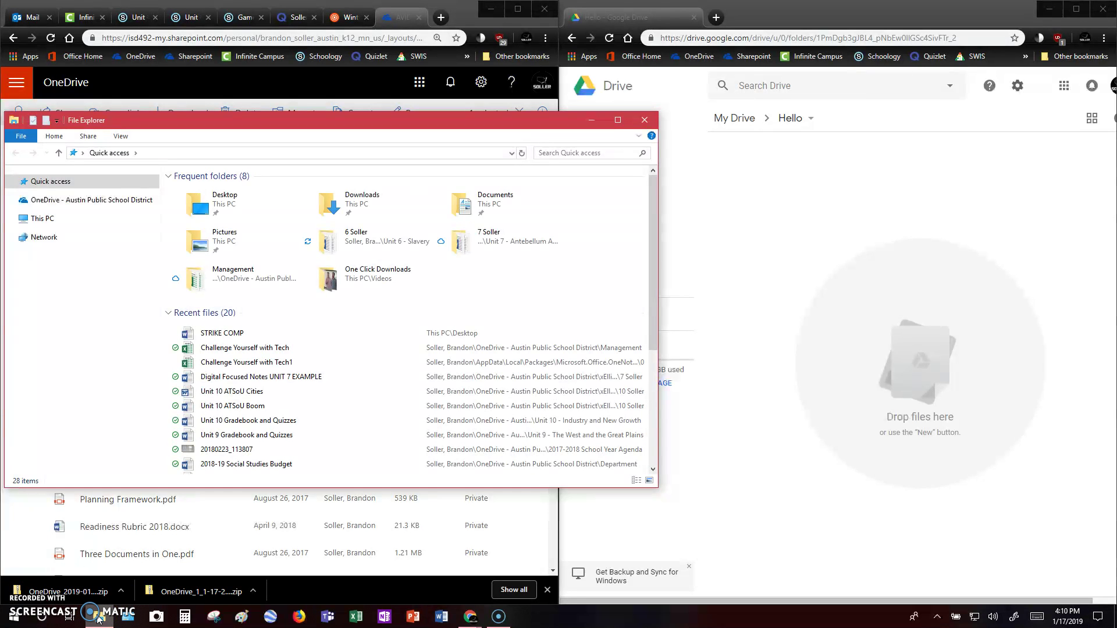
- Open the Downloads folder in File Explorer, showing both downloaded zip files
drag(280, 124, 451, 122)
click(211, 219)
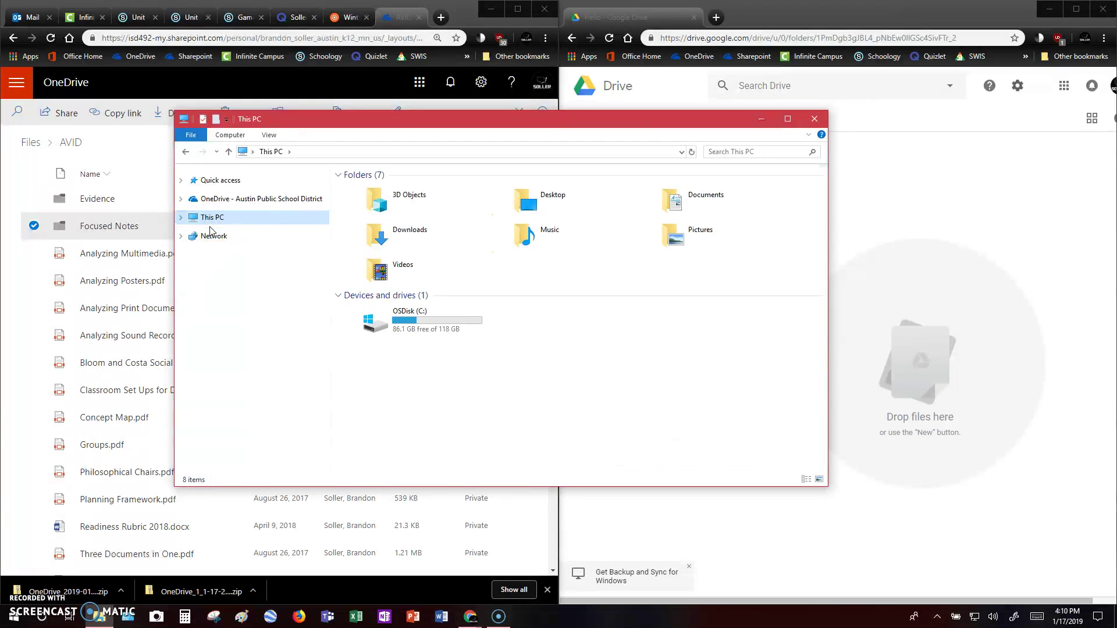
click(454, 225)
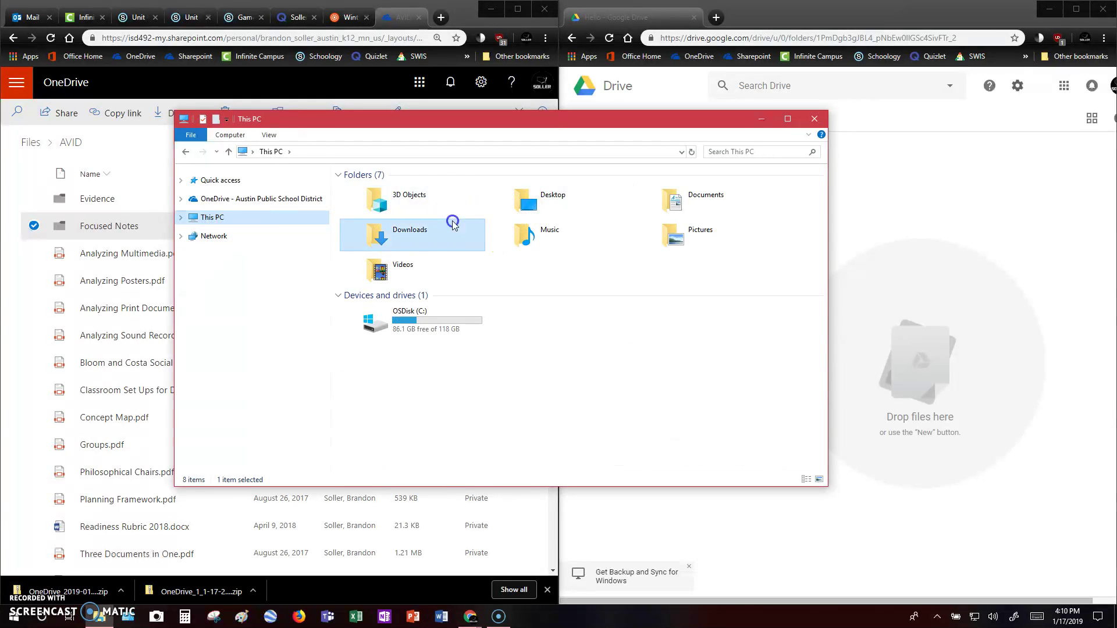
double_click(453, 224)
drag(474, 273, 352, 187)
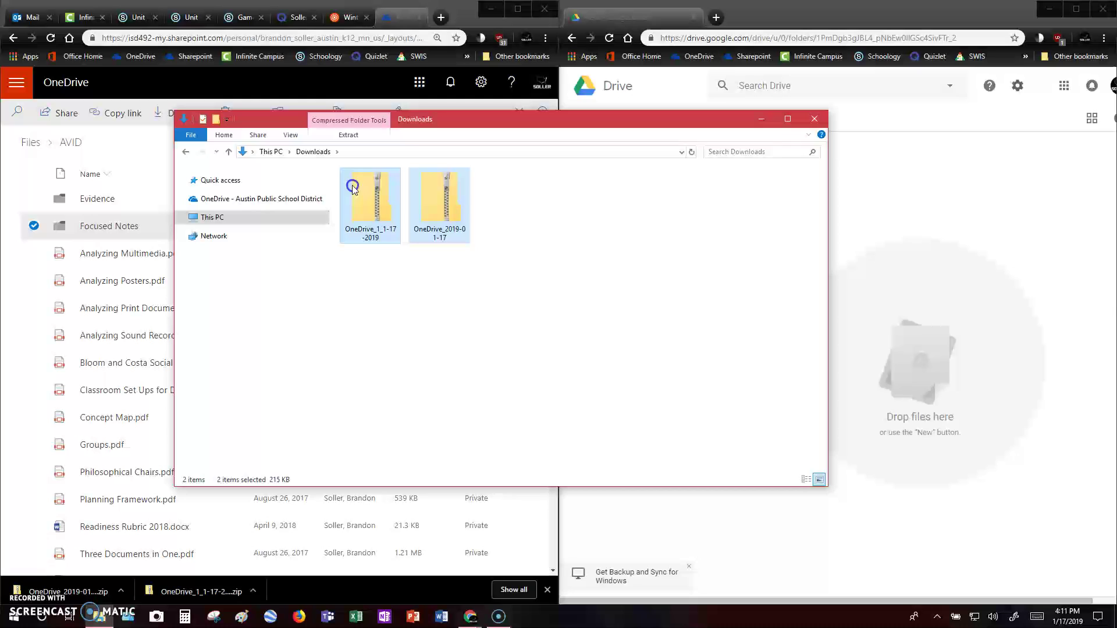
click(385, 291)
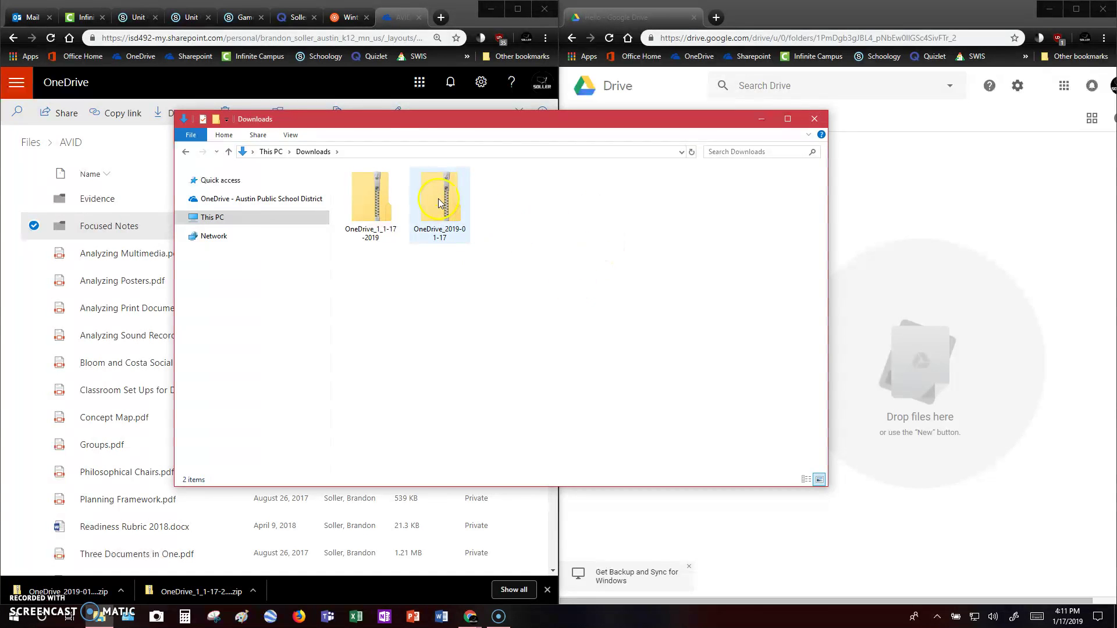
- Extract the OneDrive_2019-01-17 zip into Downloads
click(439, 202)
right_click(435, 225)
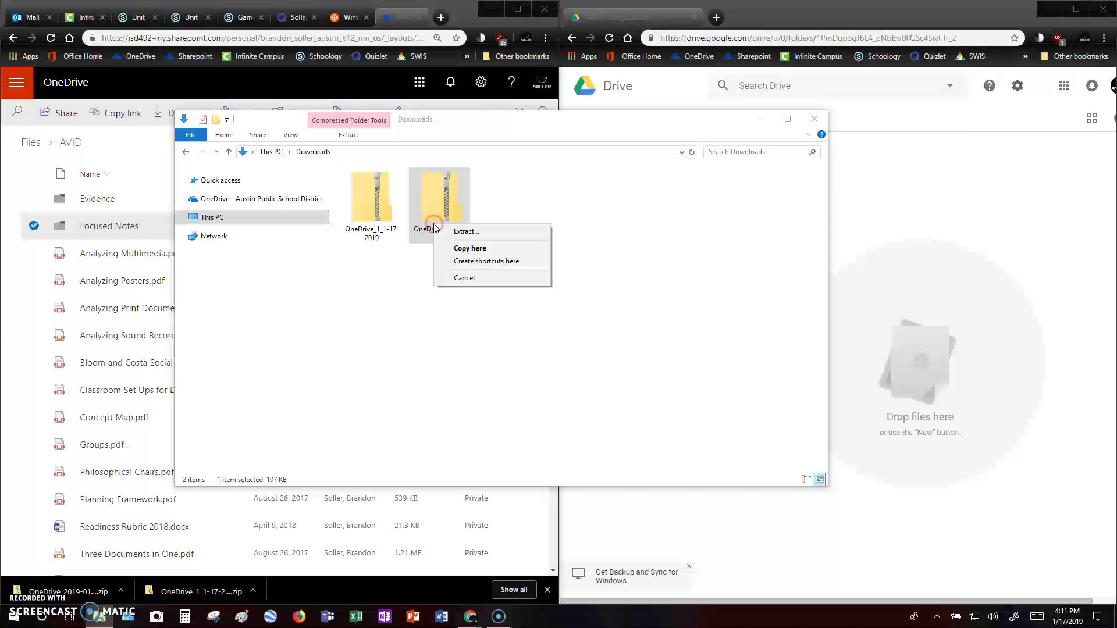
click(463, 231)
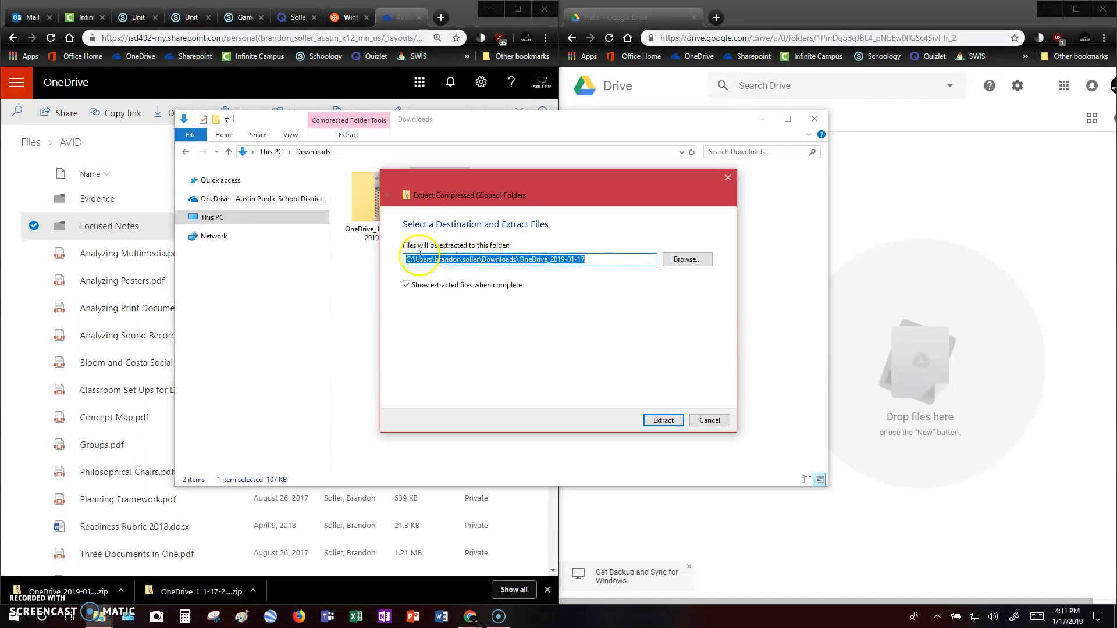
click(664, 422)
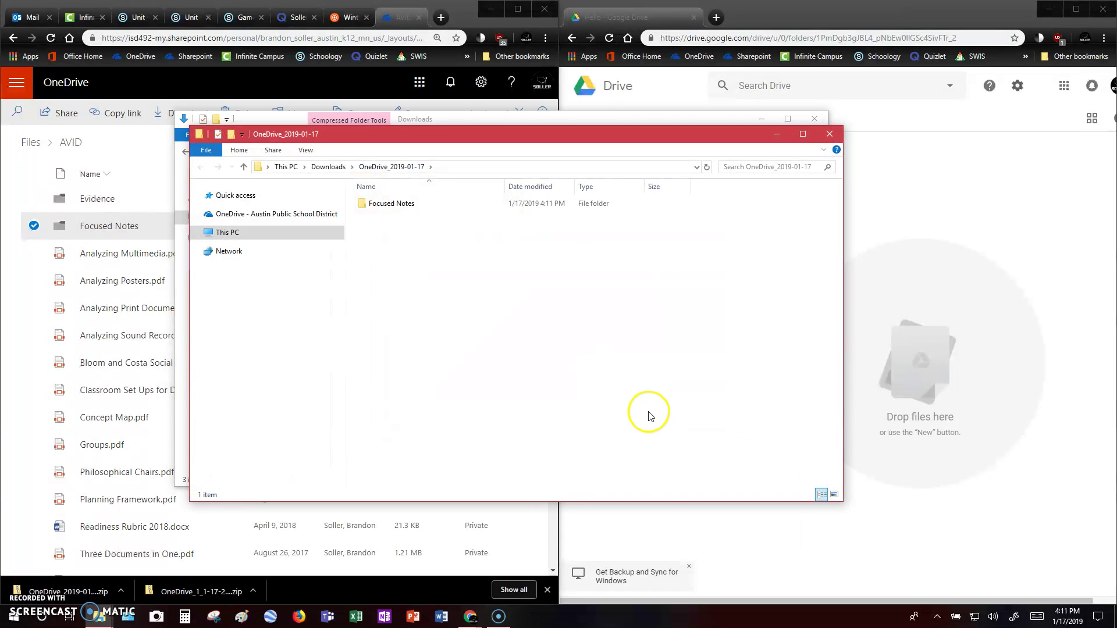
drag(554, 141, 684, 143)
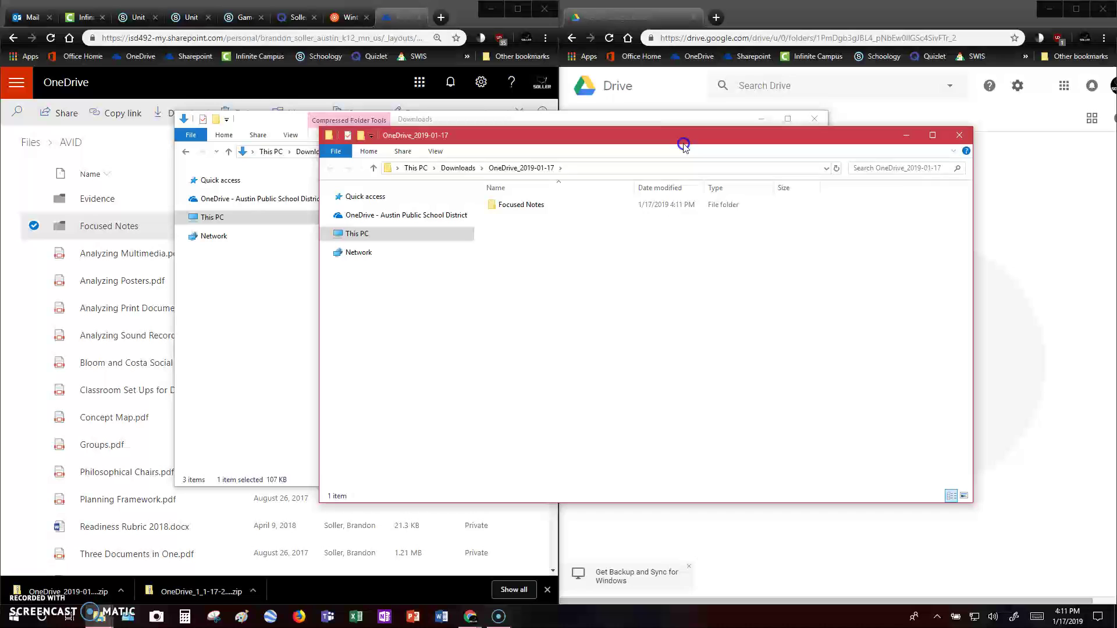
click(958, 135)
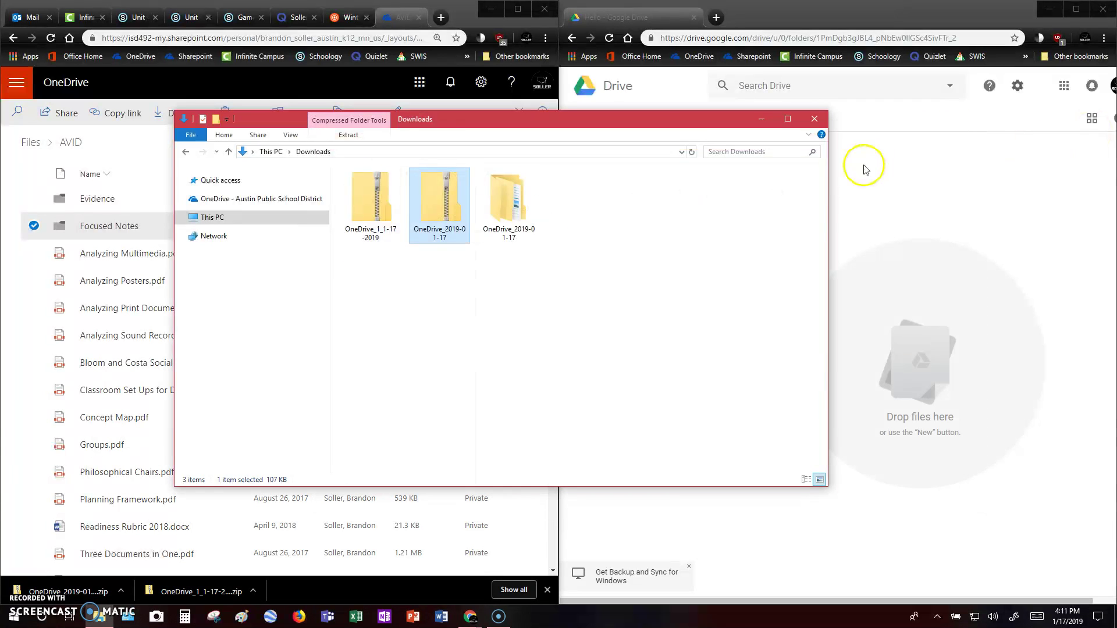
- Check the extracted OneDrive_2019-01-17 > Focused Notes folder, then return to Downloads and select OneDrive_1_1-17-2019
click(513, 235)
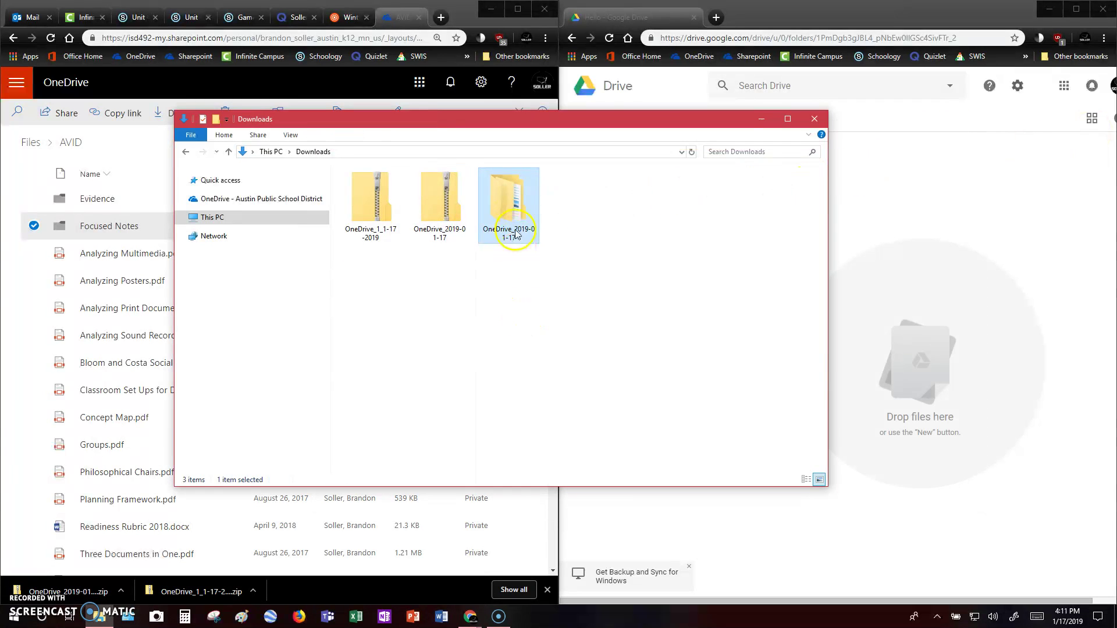
double_click(515, 217)
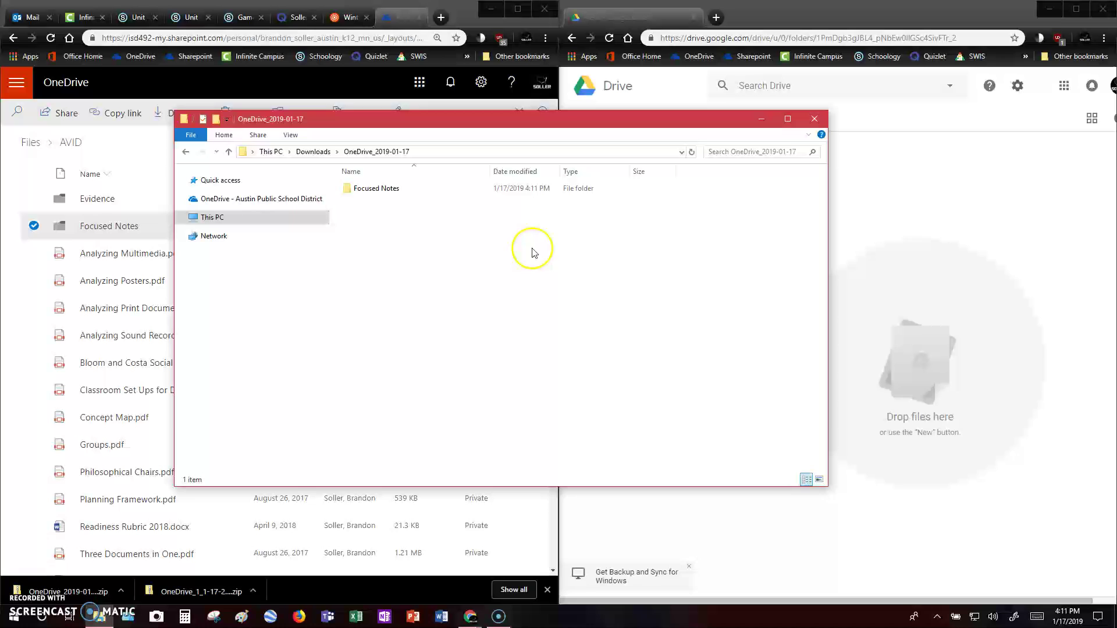
double_click(386, 192)
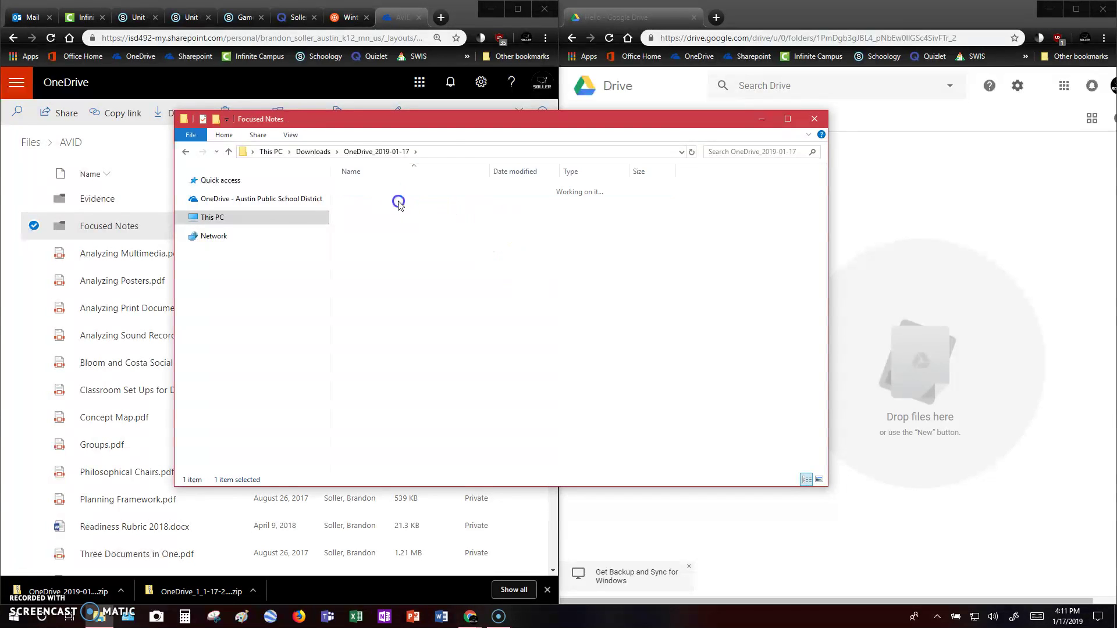
click(185, 151)
click(185, 151)
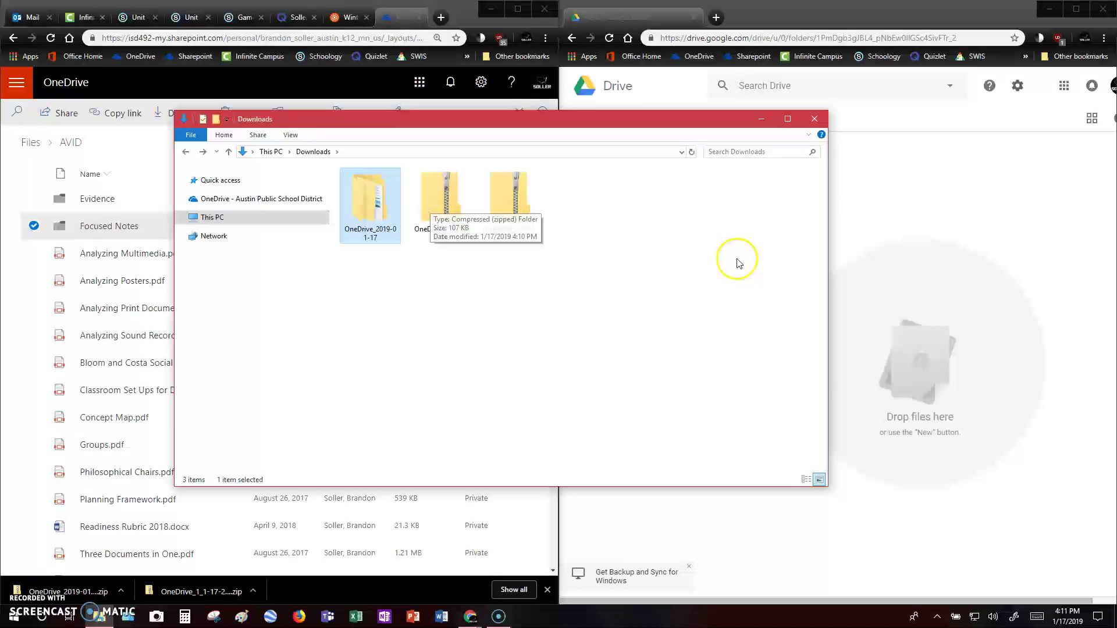
click(465, 209)
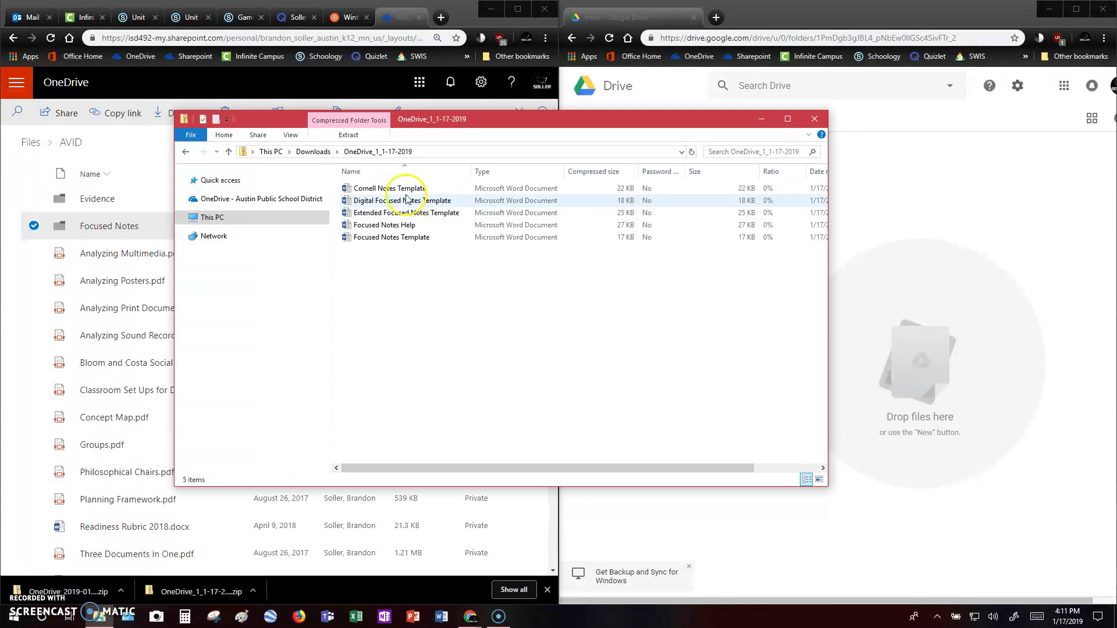
click(186, 151)
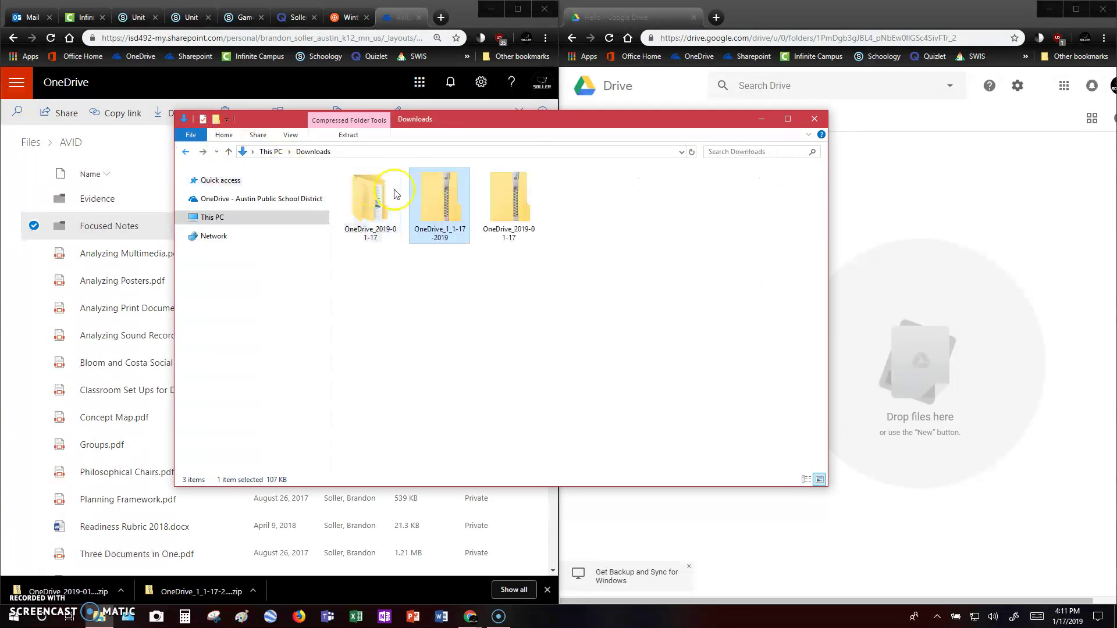
- Extract all files from the OneDrive_1_1-17-2019 zip into Downloads
right_click(445, 210)
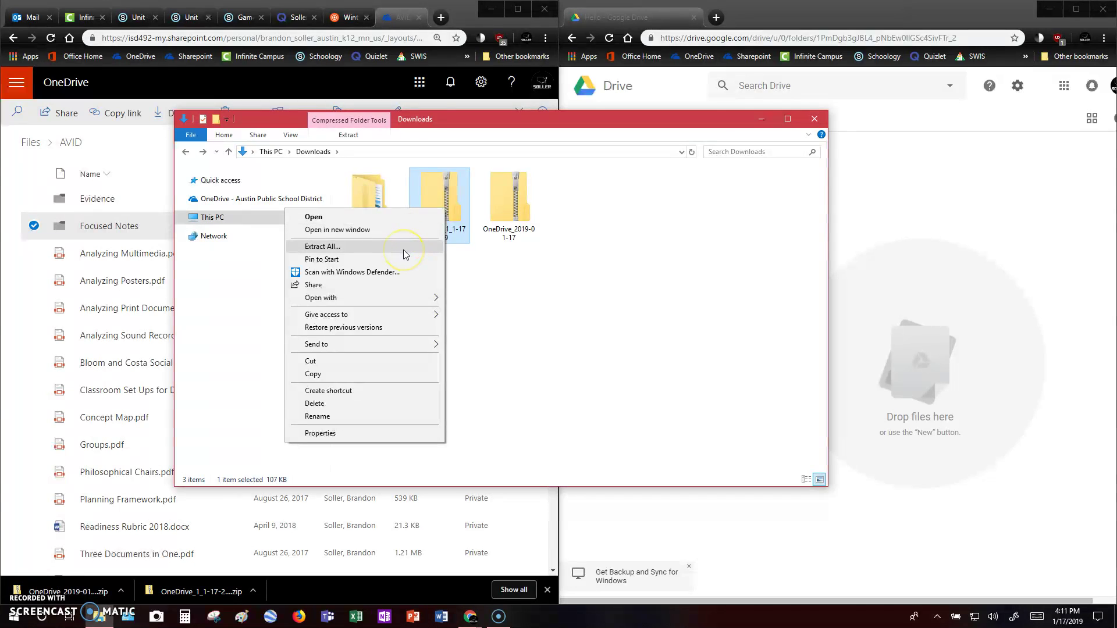
click(322, 246)
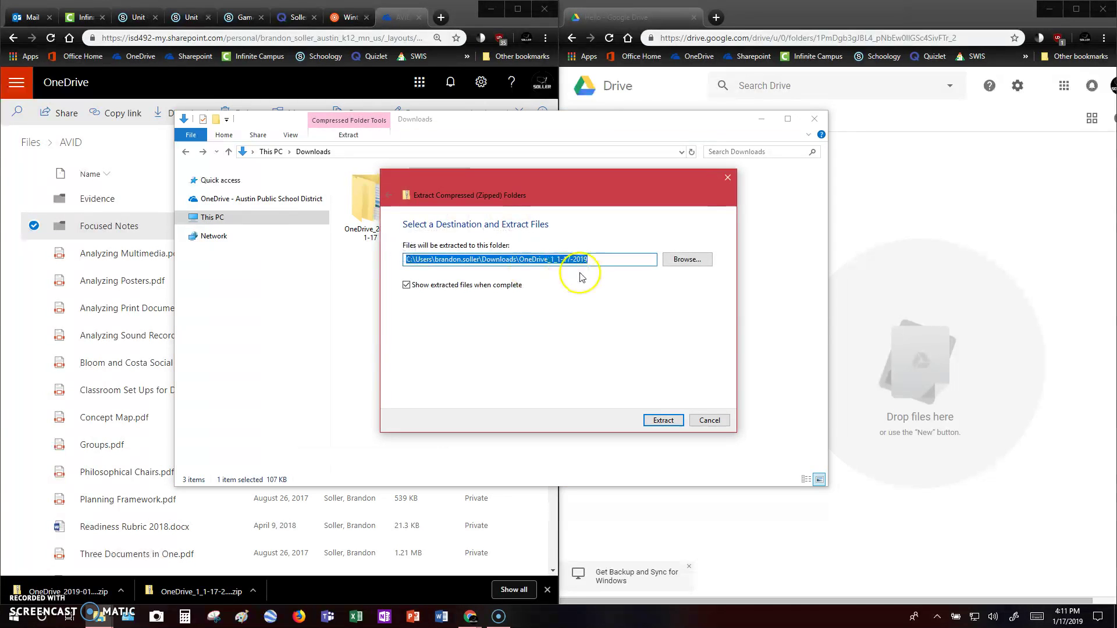
click(659, 420)
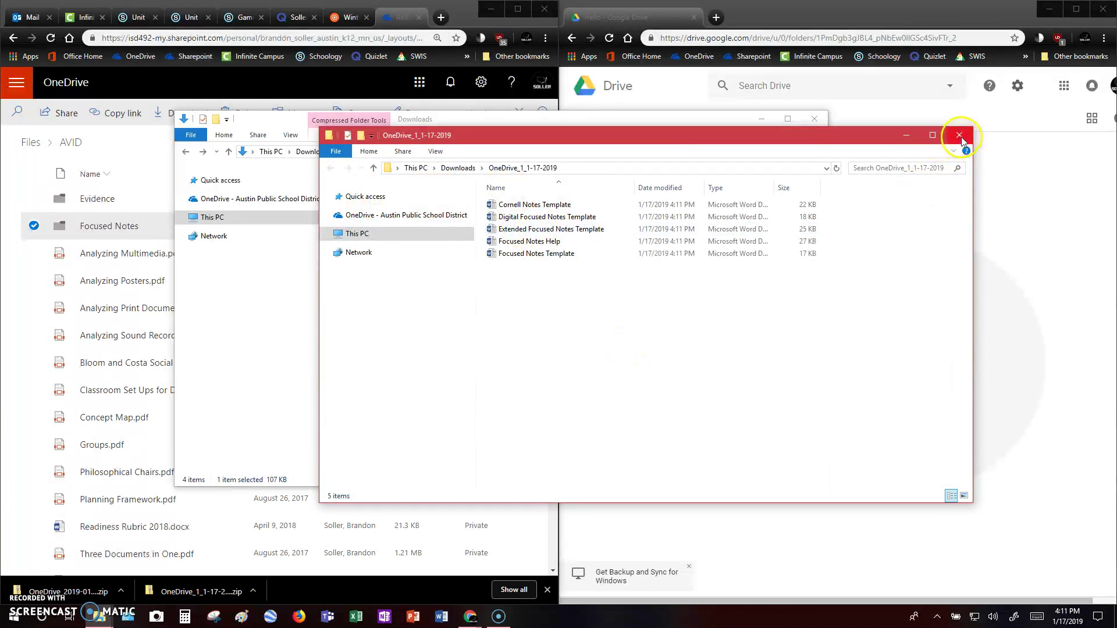
click(960, 137)
- Delete both zip files from Downloads
click(502, 201)
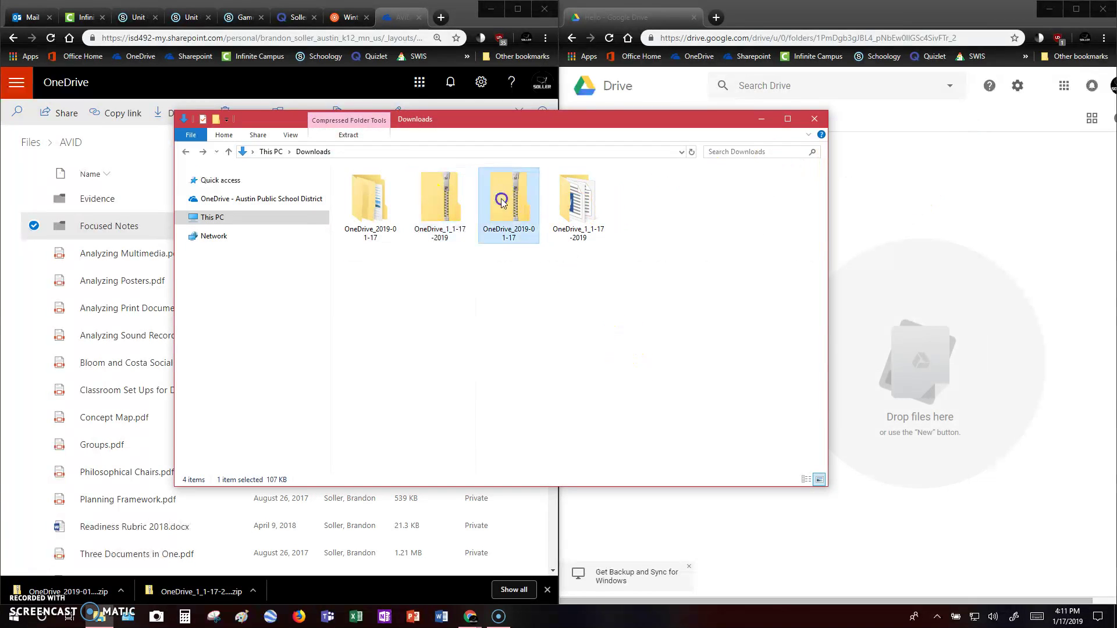
click(539, 294)
drag(540, 294, 436, 205)
right_click(436, 205)
click(329, 367)
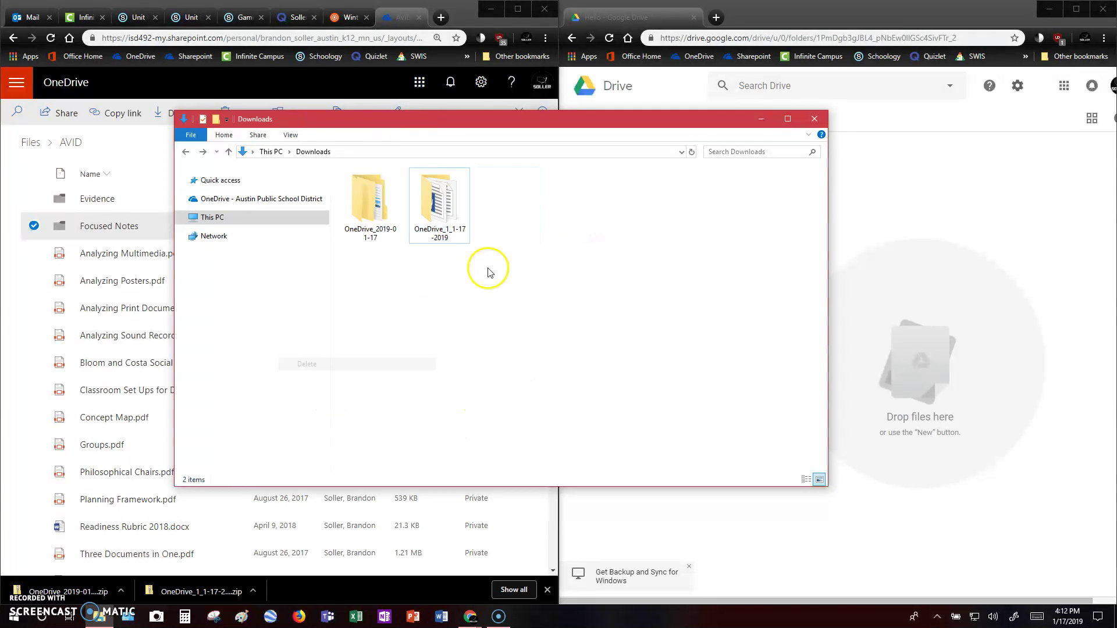
- Inspect both extracted folders, ending inside OneDrive_1_1-17-2019 with its five Word templates
drag(498, 272, 367, 215)
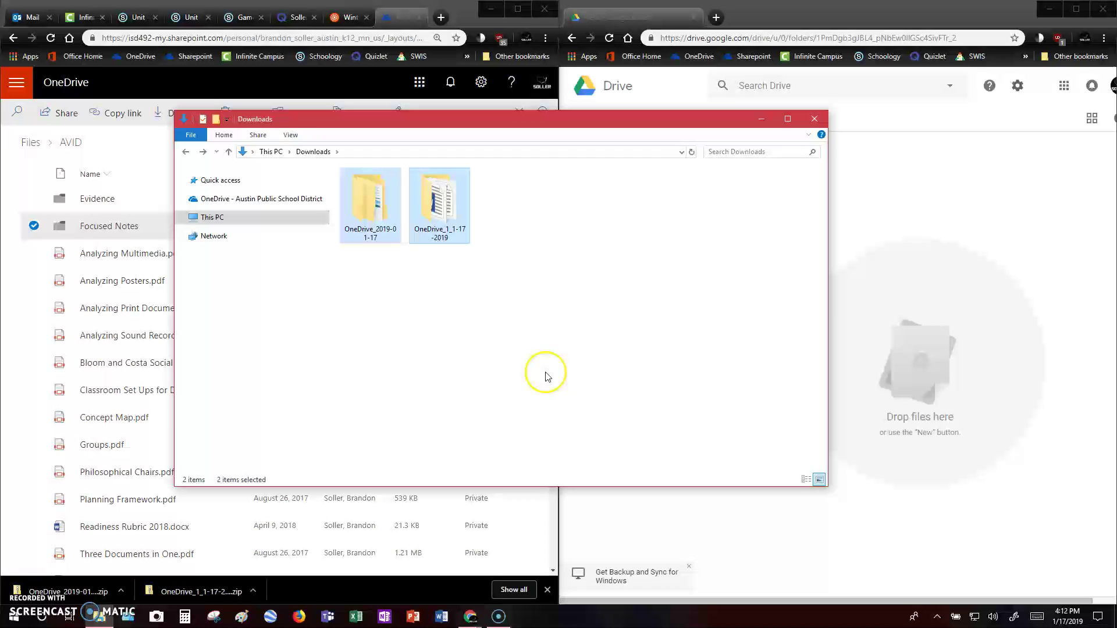
click(460, 261)
double_click(453, 219)
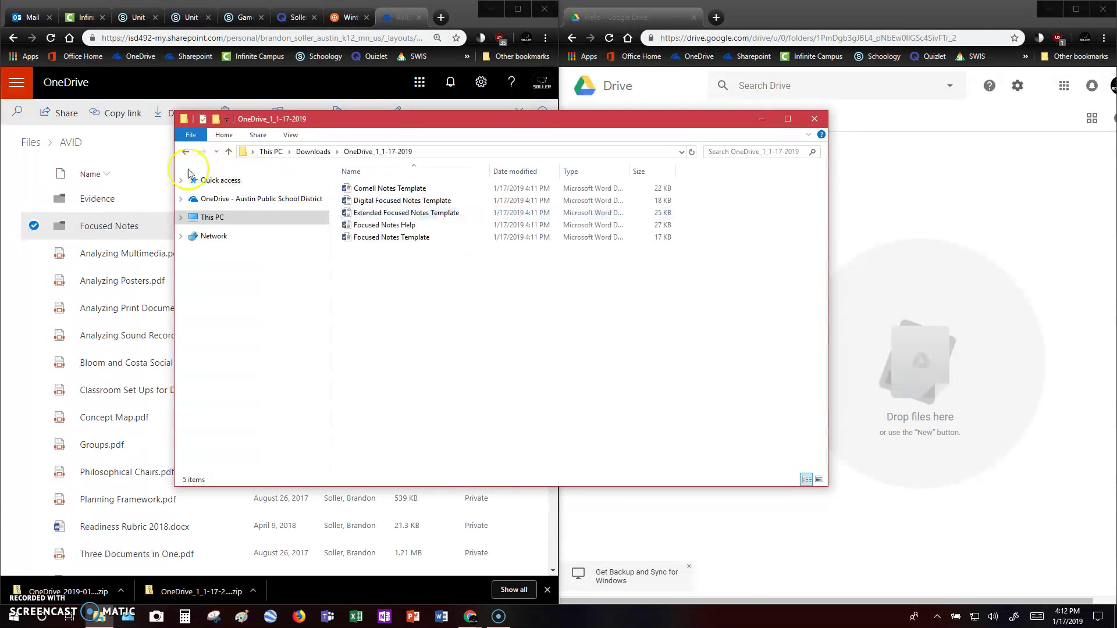
click(185, 151)
click(360, 202)
double_click(361, 202)
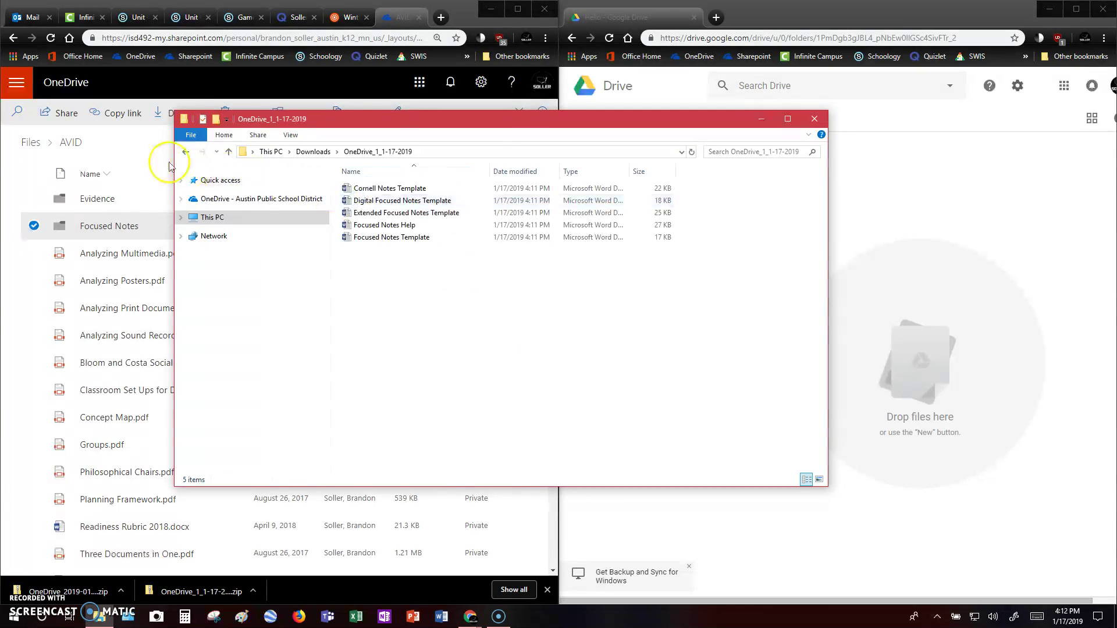
click(185, 152)
double_click(457, 213)
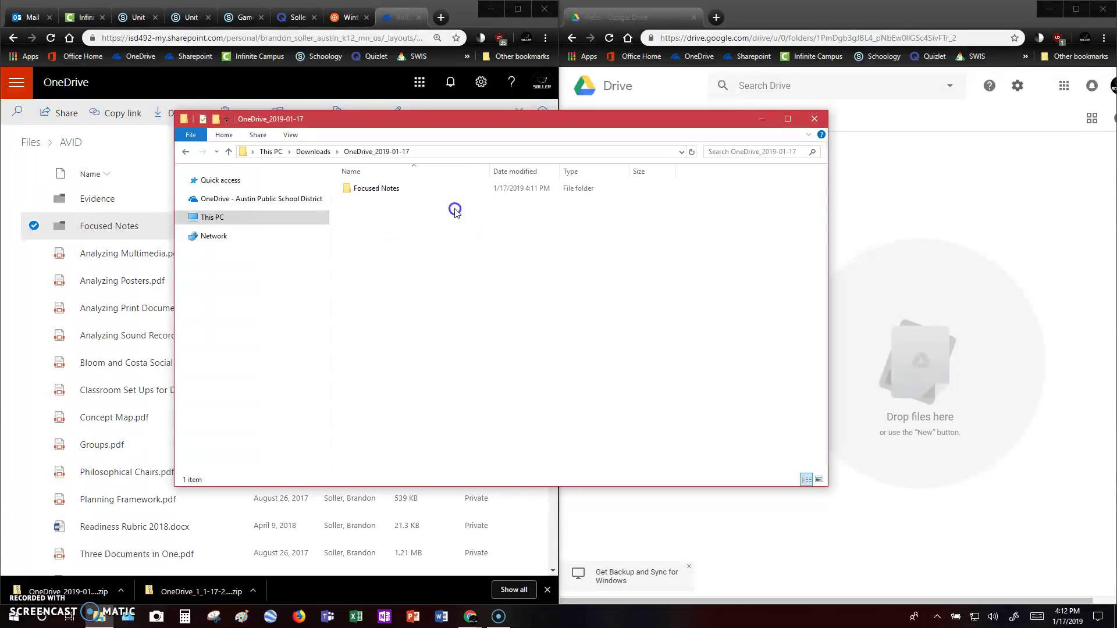
double_click(379, 187)
click(185, 152)
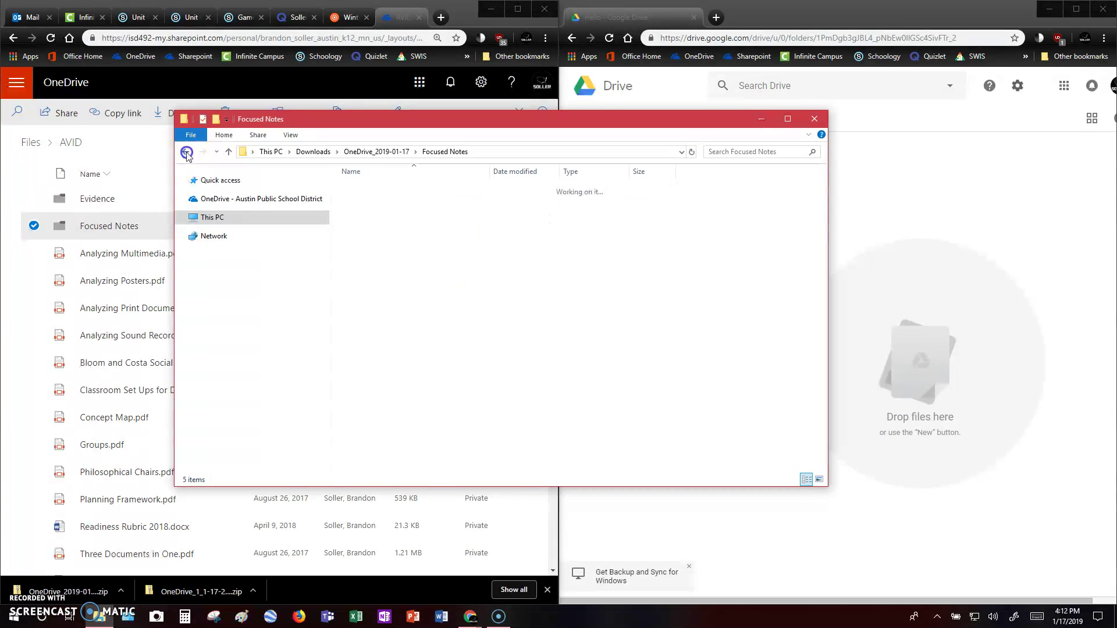
click(186, 151)
double_click(373, 201)
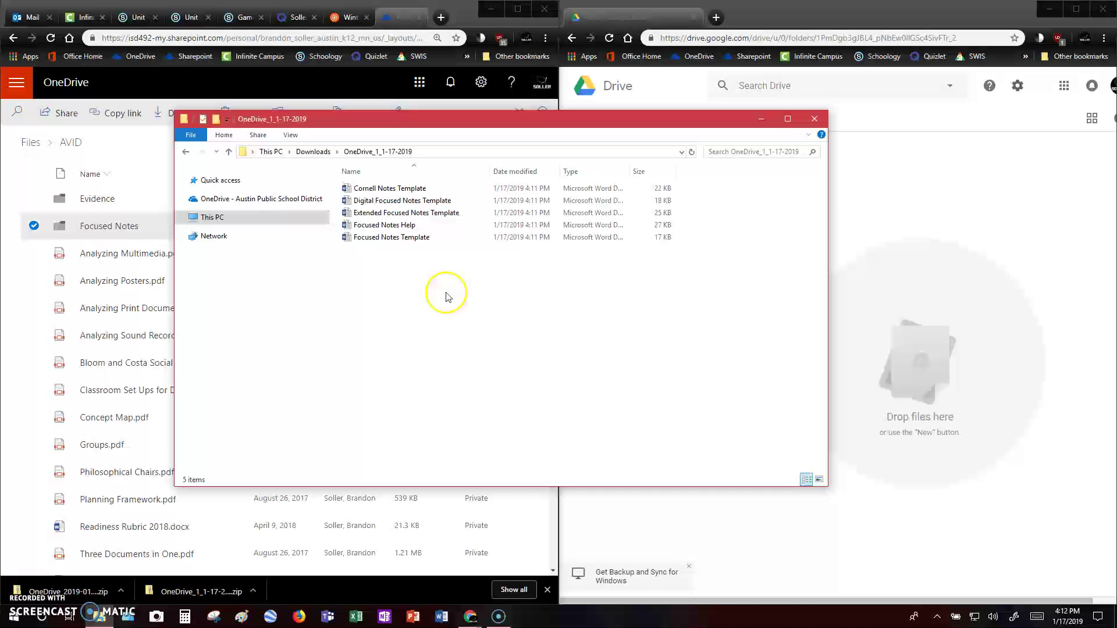
- Drag the five Focused Notes documents into Drive's Hello folder, choosing Update Existing for Version 2
drag(423, 298, 944, 380)
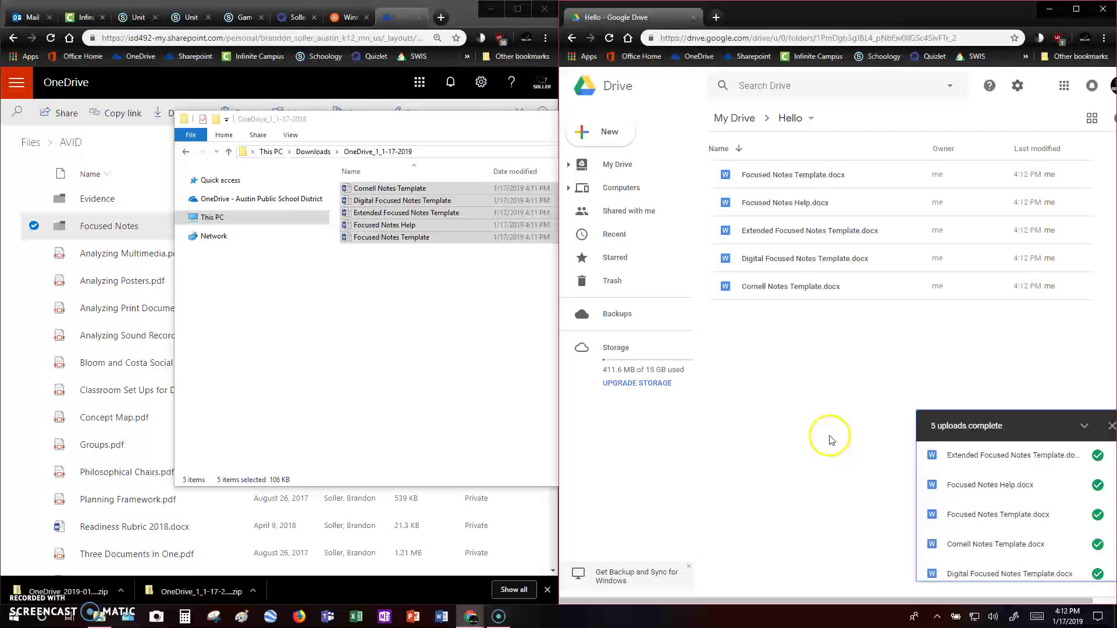
click(319, 342)
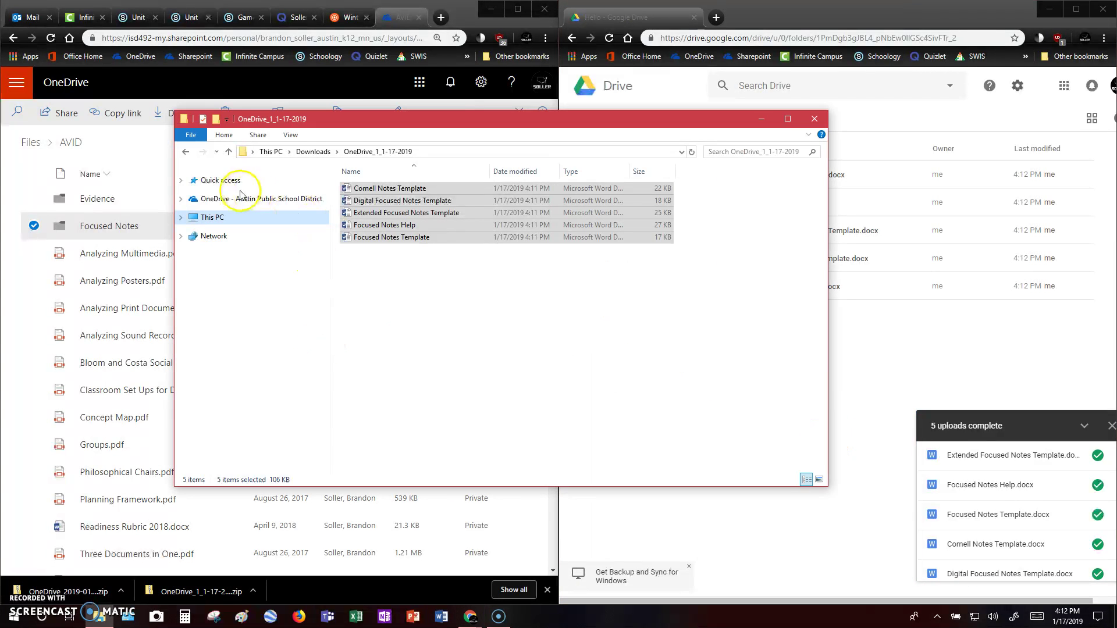
click(186, 151)
double_click(437, 227)
double_click(358, 185)
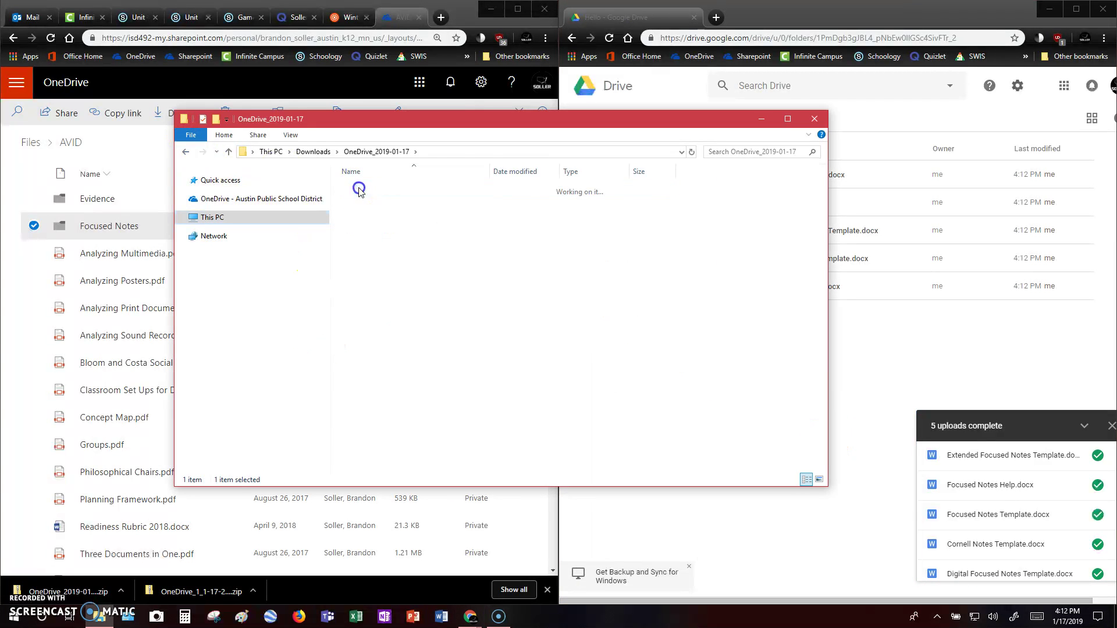
drag(461, 347, 372, 188)
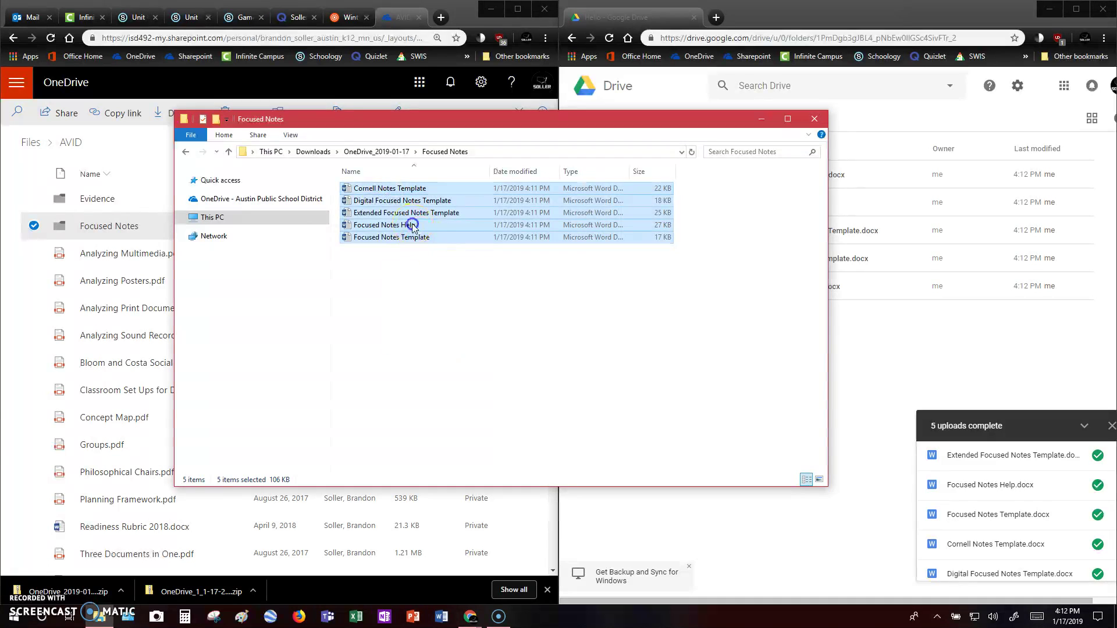
drag(411, 224, 867, 373)
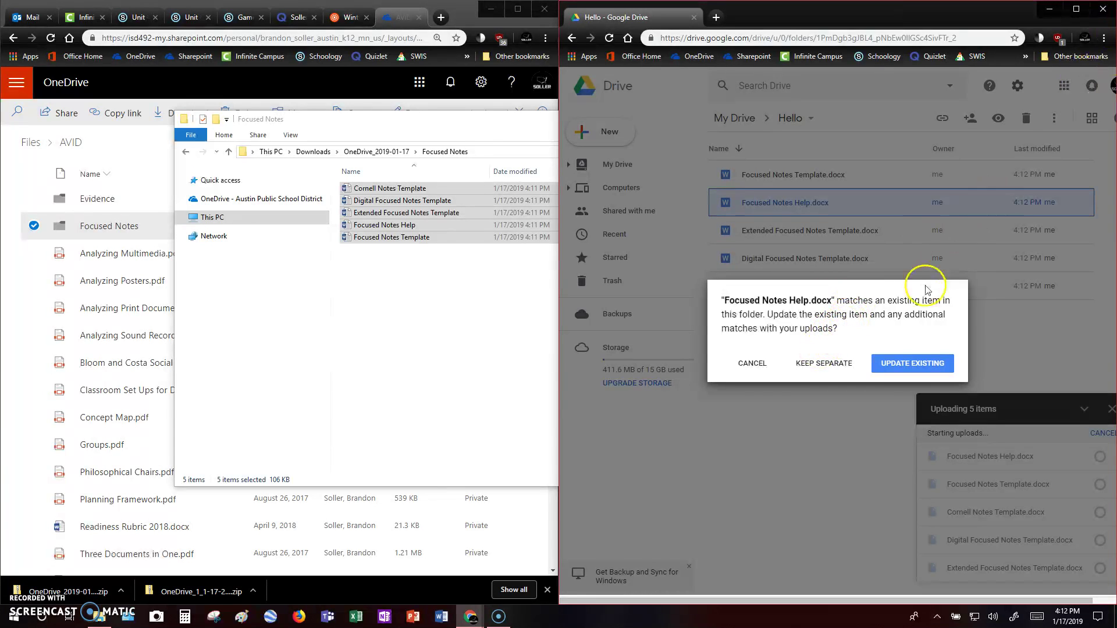
click(898, 364)
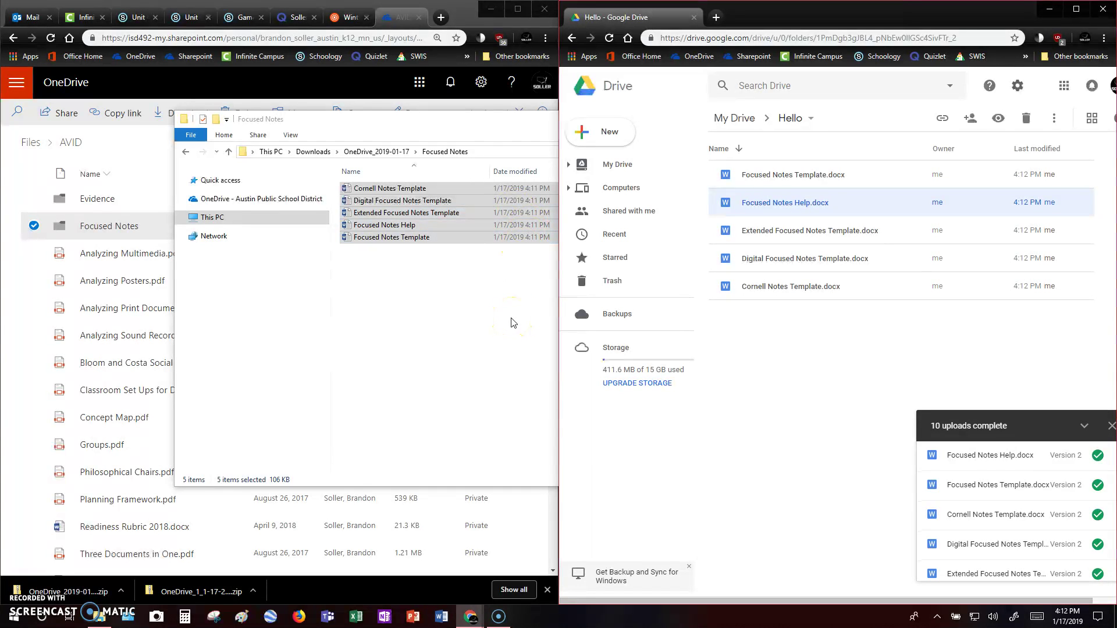
- Select and then deselect the Focused Notes Template file in File Explorer
click(528, 322)
click(381, 353)
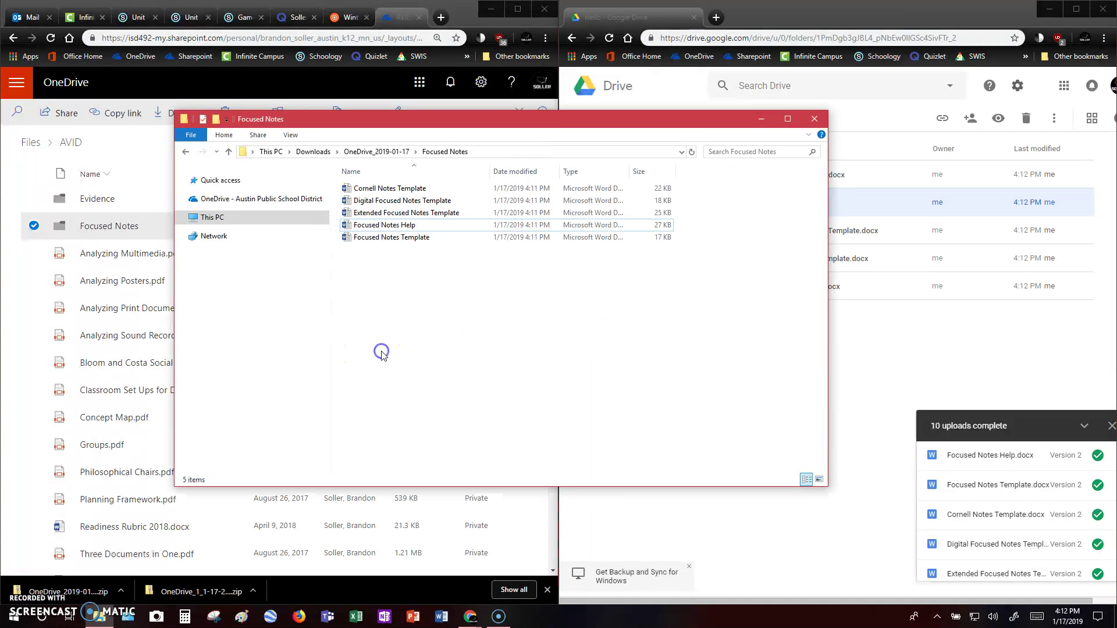
click(392, 240)
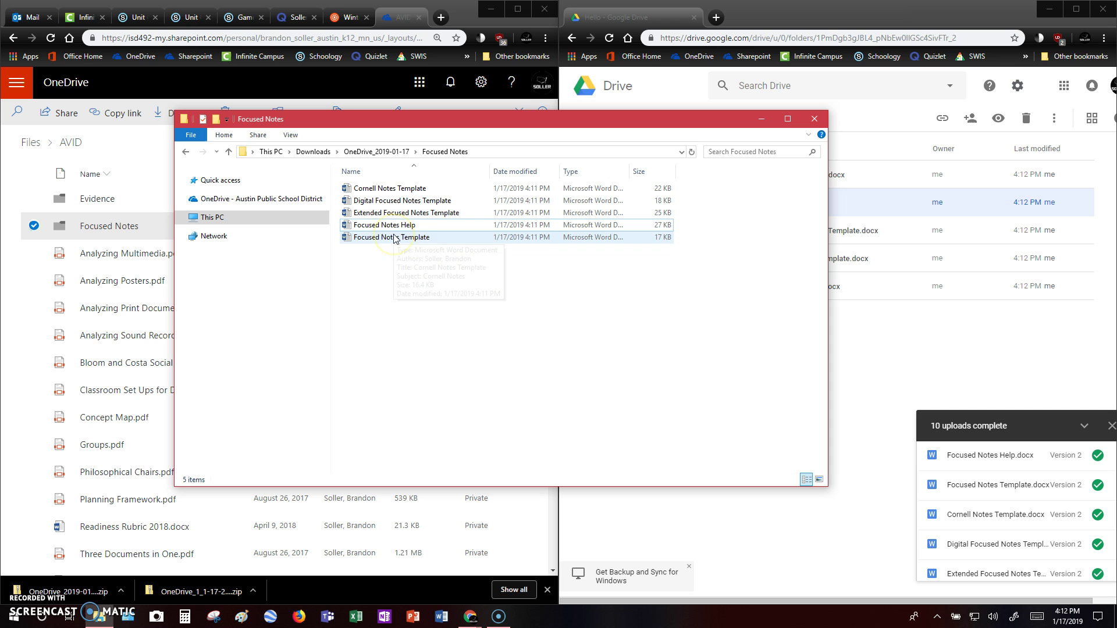
click(706, 219)
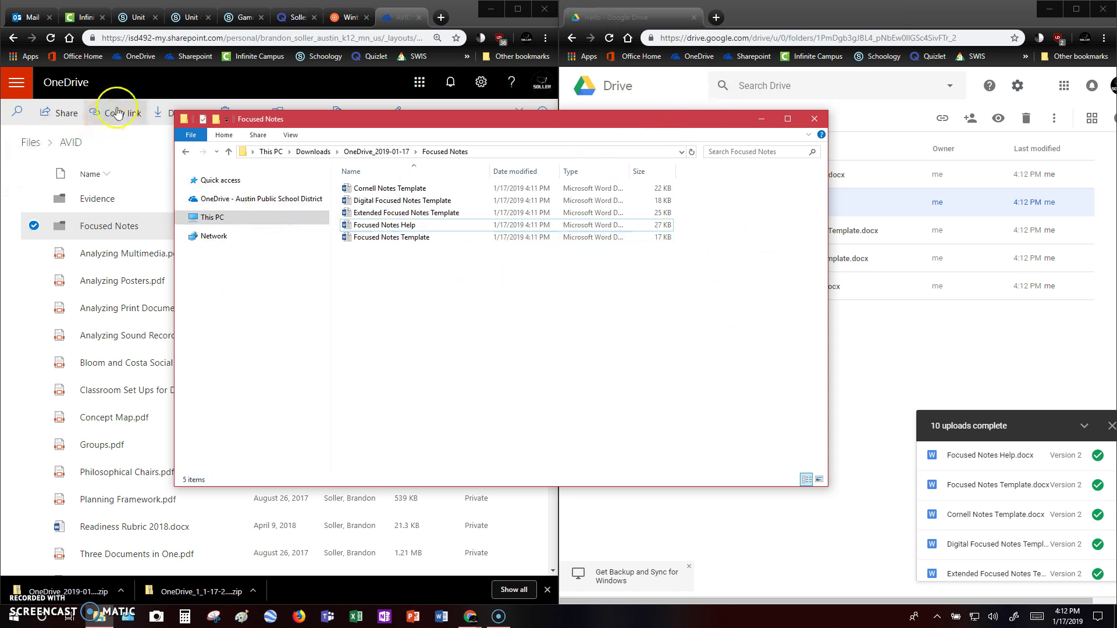
- Return to OneDrive's top-level Files list and select all 16 folders, 1Objectives through Picture Frame
click(150, 87)
scroll(179, 376, down, 1)
scroll(174, 372, down, 3)
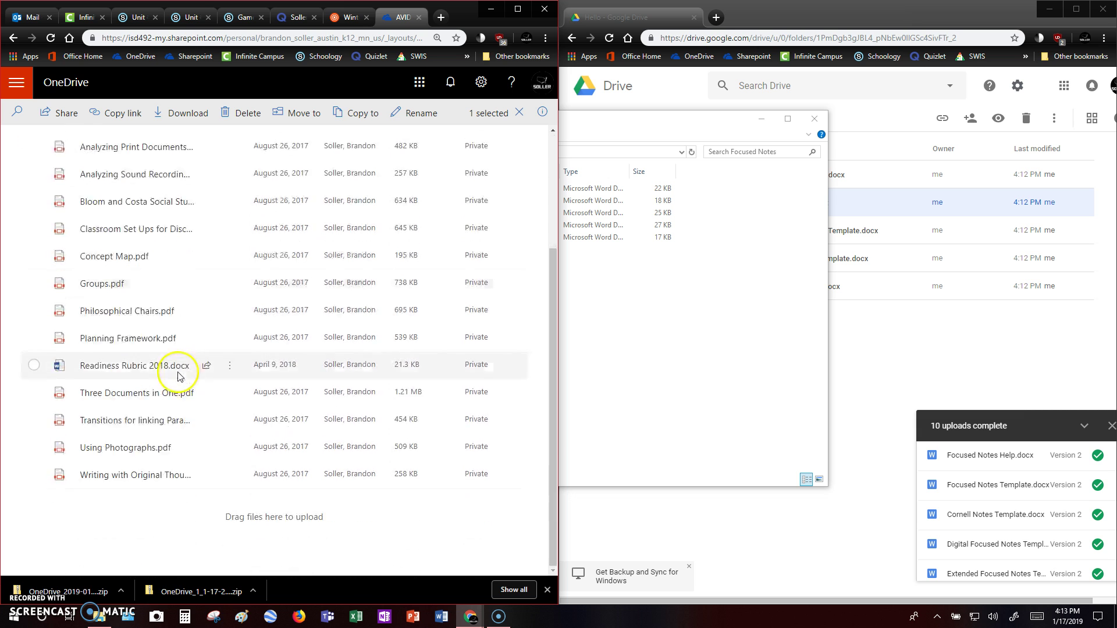
scroll(177, 338, up, 3)
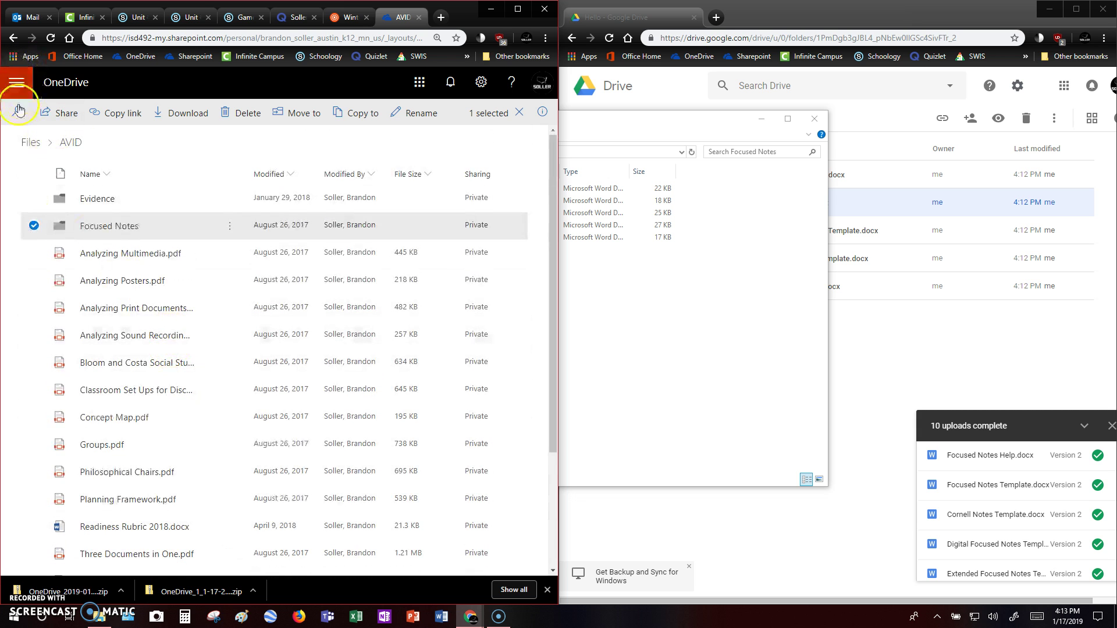
click(36, 147)
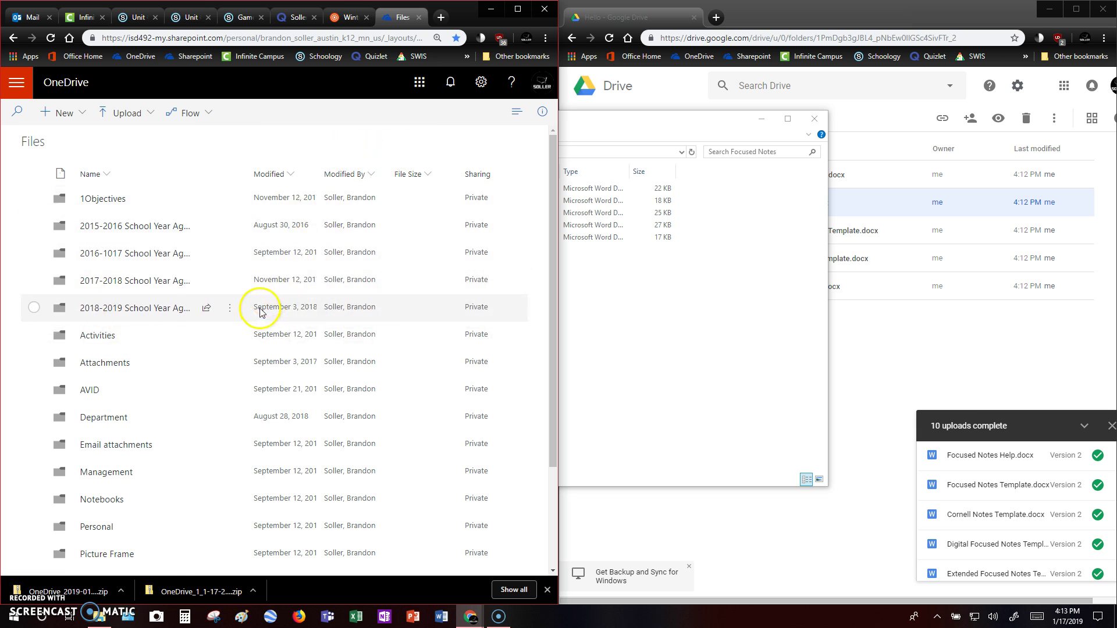
scroll(206, 314, down, 2)
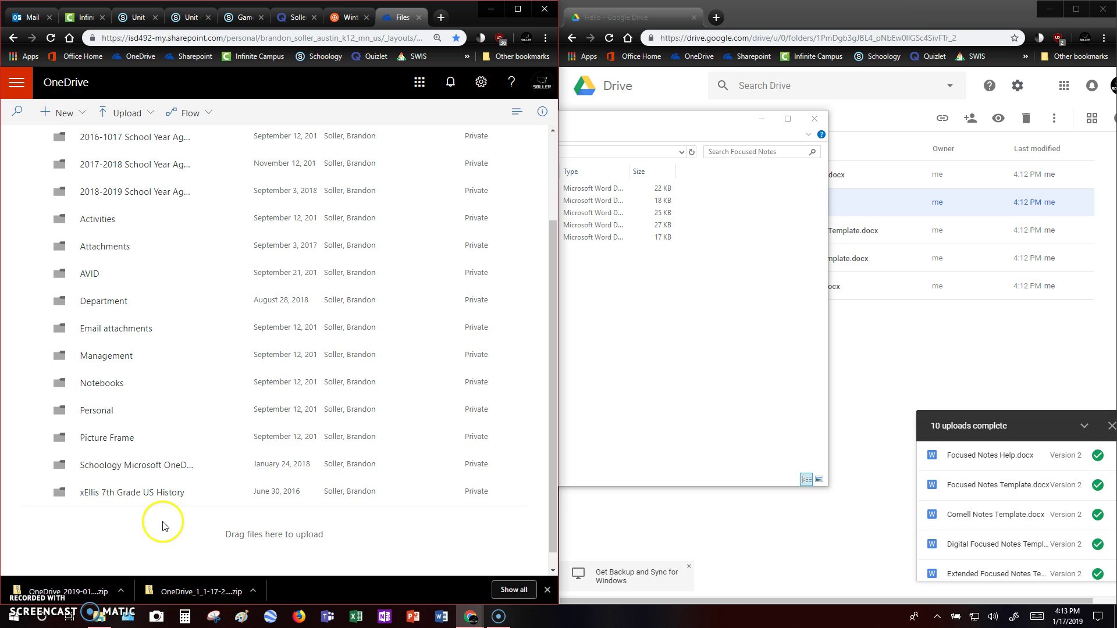
drag(124, 535, 124, 202)
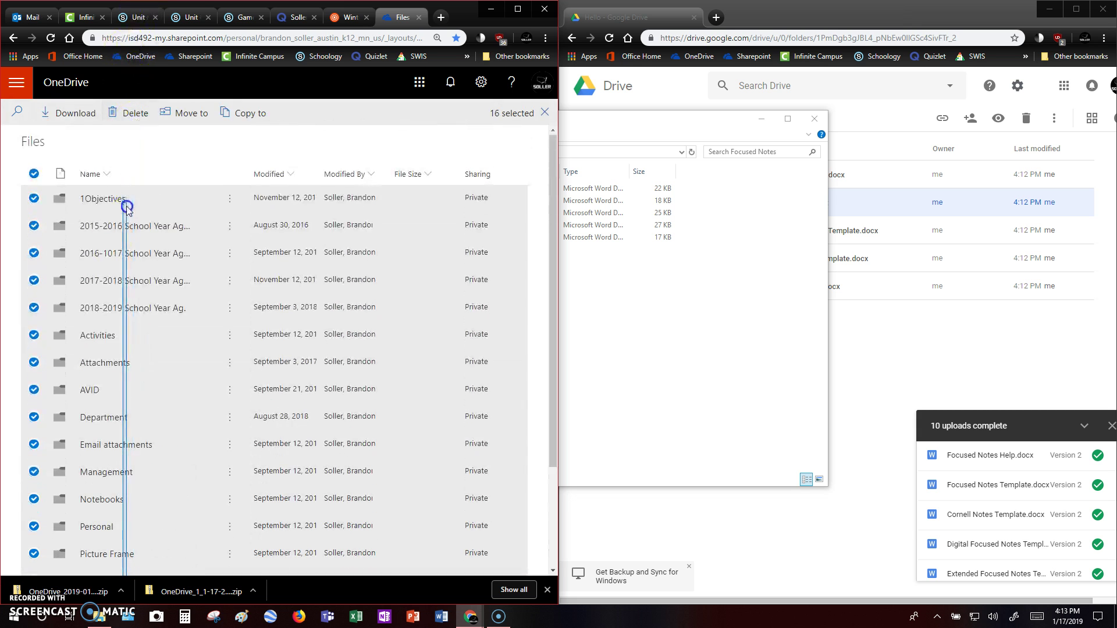
click(229, 337)
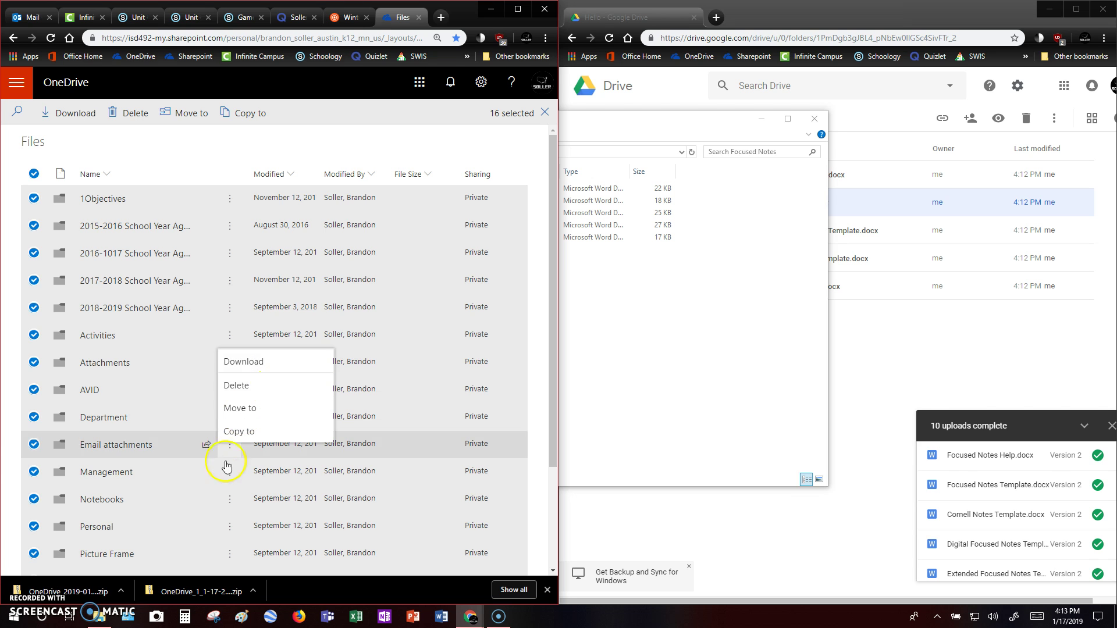
- Select the five Focused Notes documents in Explorer, then bring Google Drive's Hello folder forward
click(656, 310)
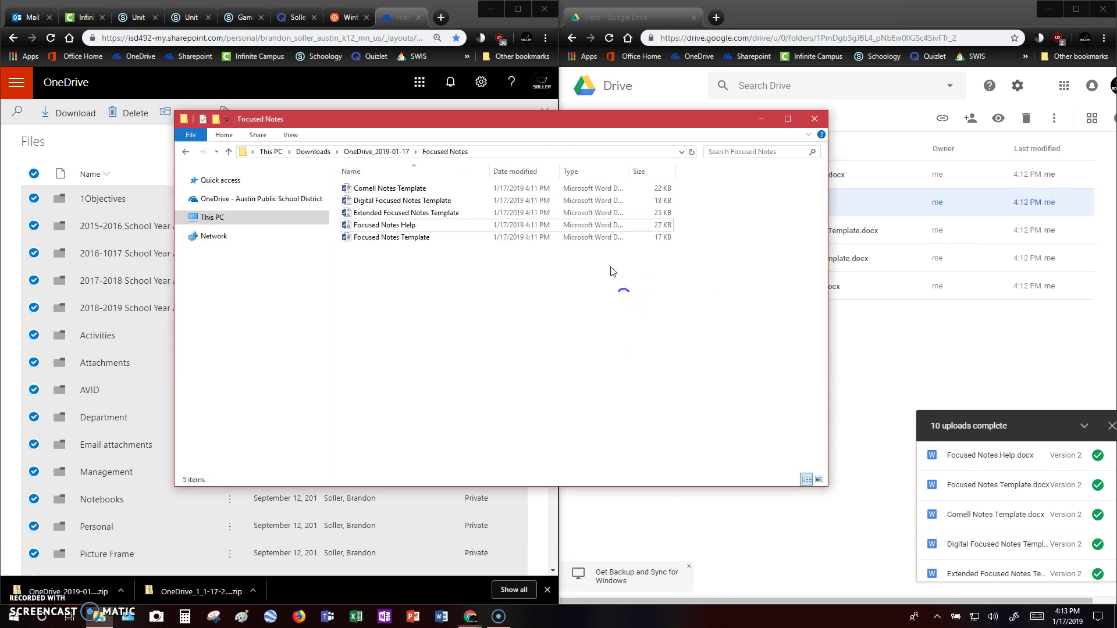
drag(504, 269, 471, 182)
click(998, 308)
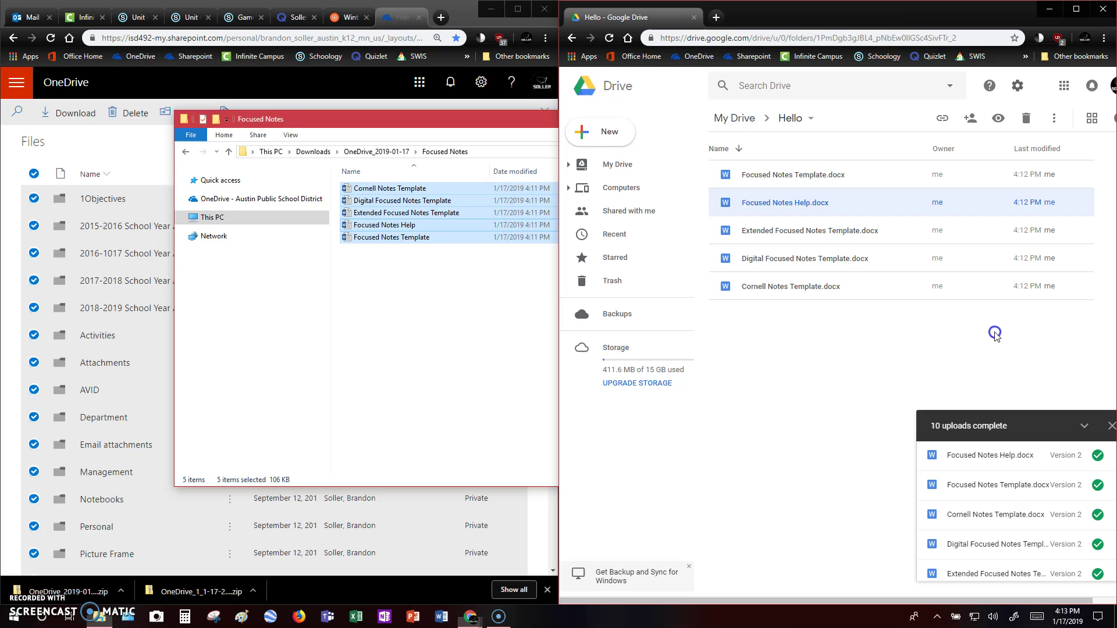